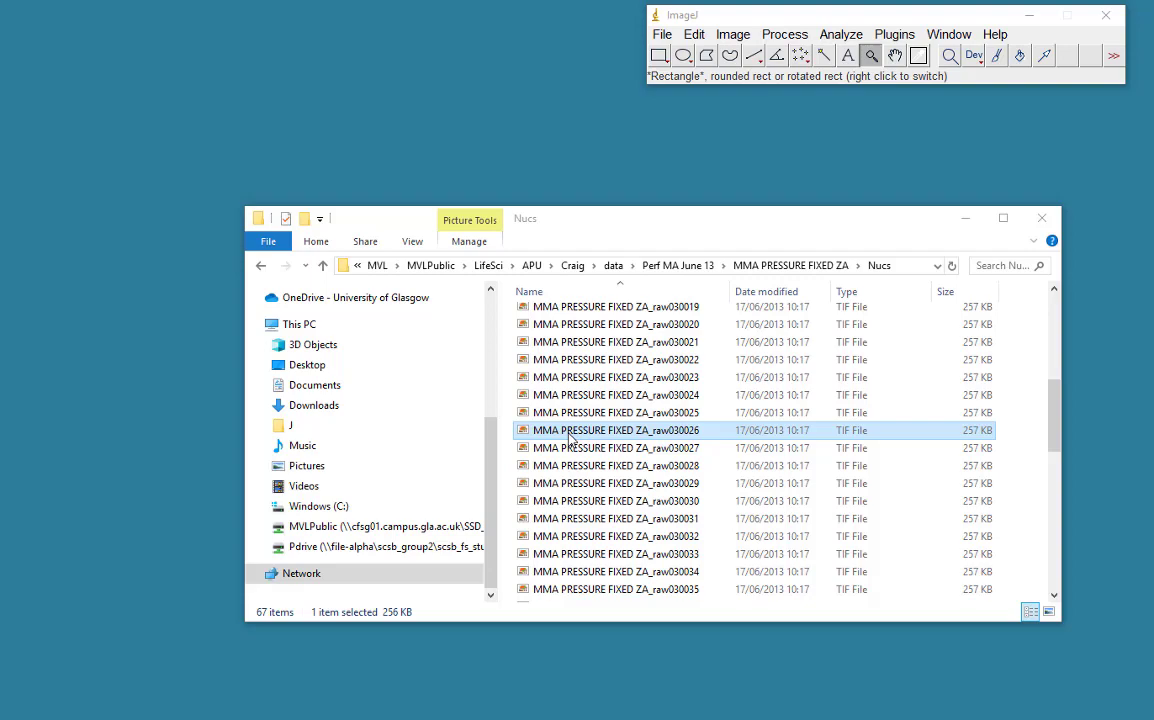
- Drag MMA PRESSURE FIXED ZA_raw030026.tif from the Nucs folder into ImageJ to open it
drag(570, 440, 721, 80)
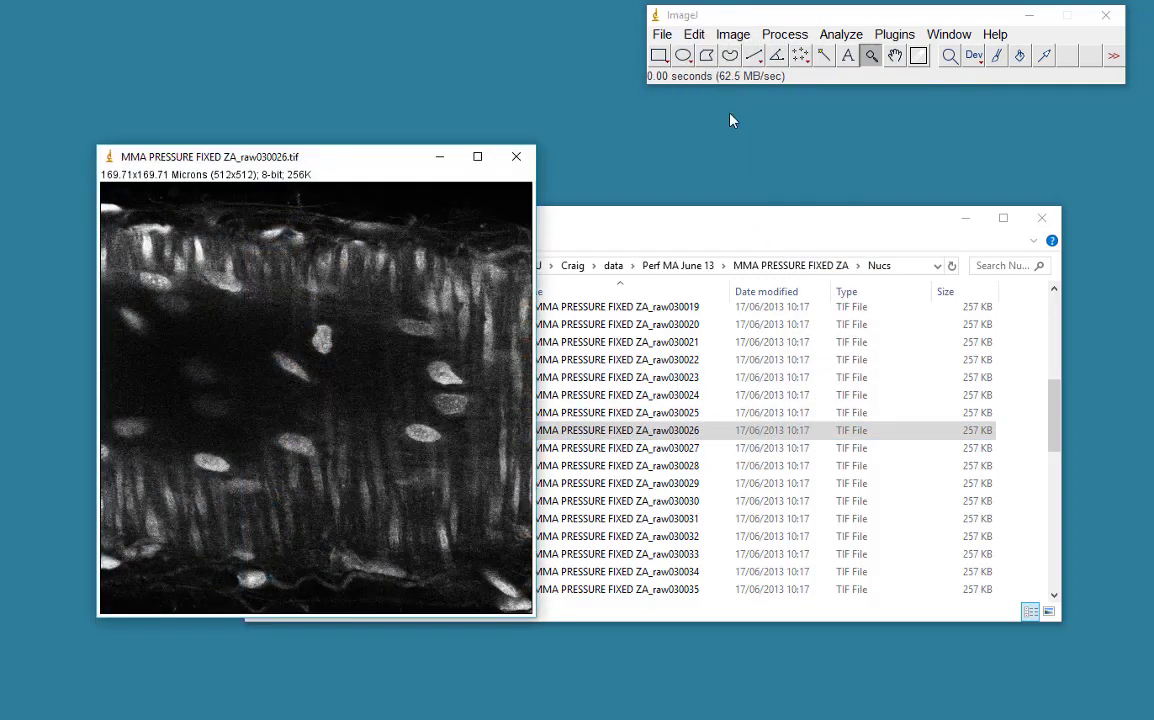
- Minimize File Explorer and shift the nuclei image window up and to the right
click(965, 219)
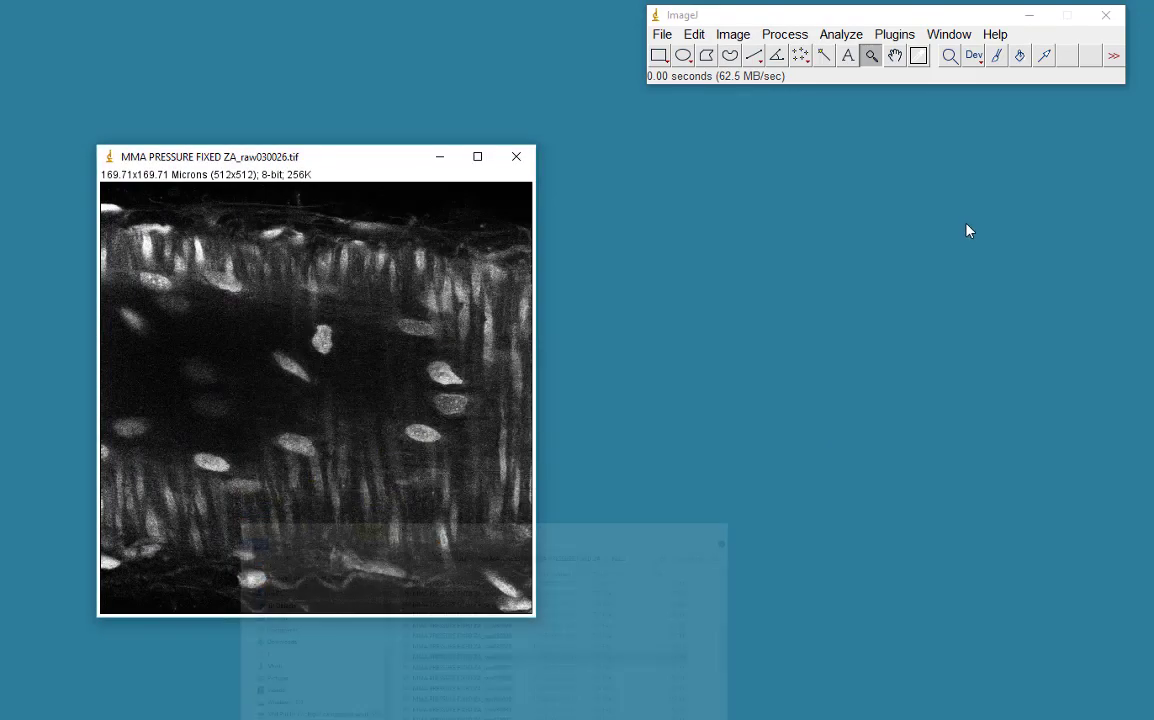
drag(342, 162, 484, 130)
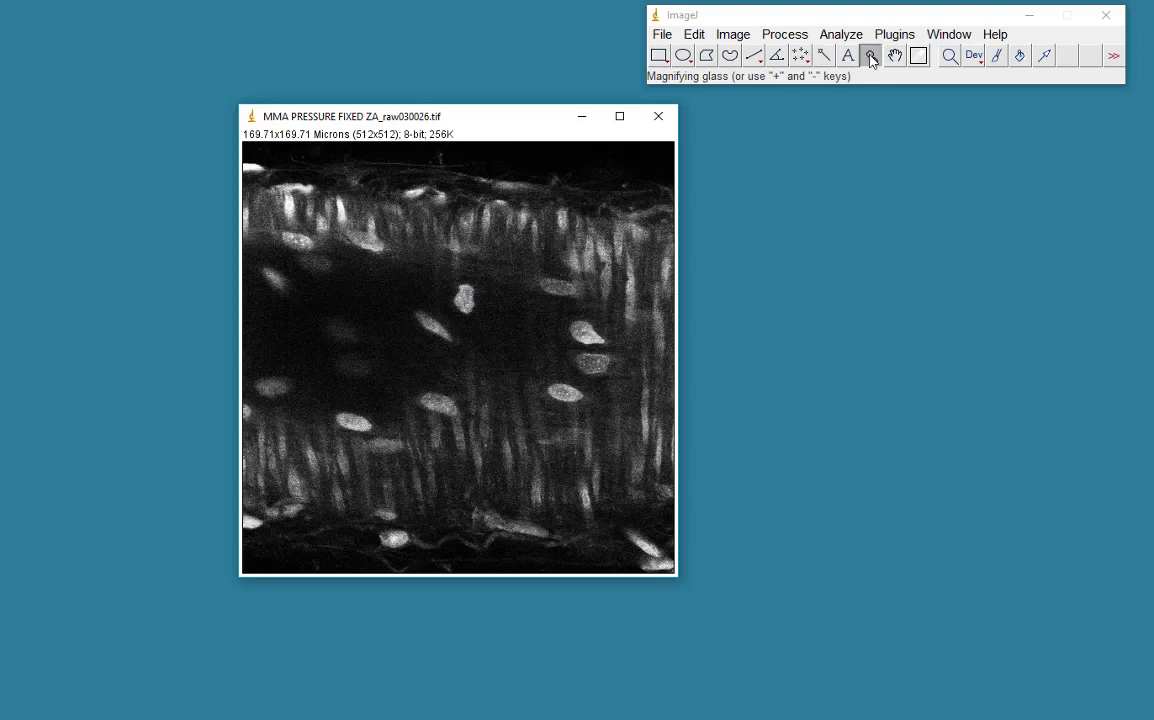
- Zoom the magnifier into the central nucleus step by step up to 2400%
click(466, 302)
click(577, 380)
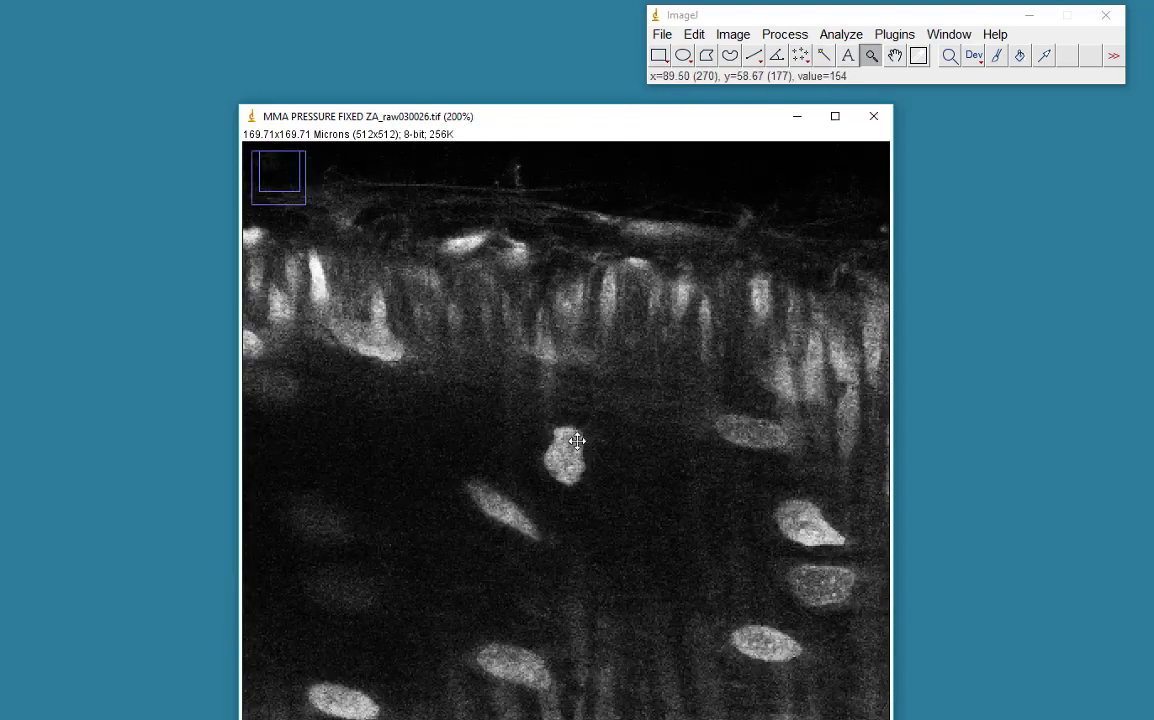
click(572, 452)
click(564, 465)
click(562, 458)
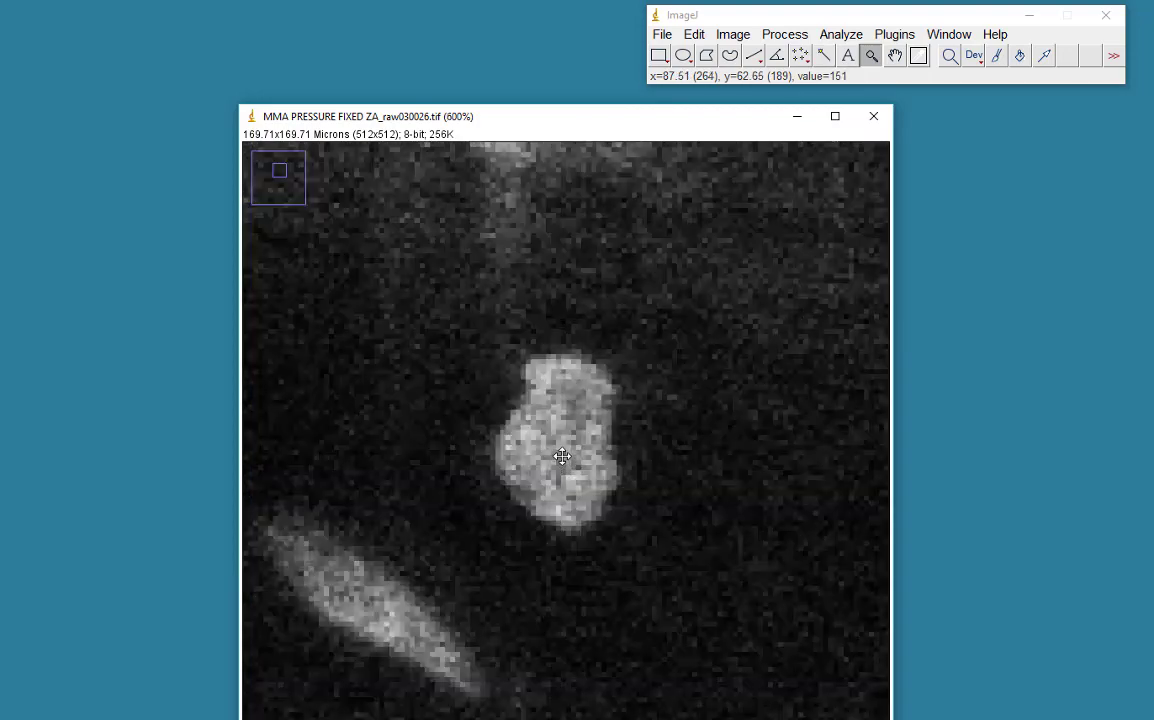
click(562, 456)
click(563, 448)
click(564, 467)
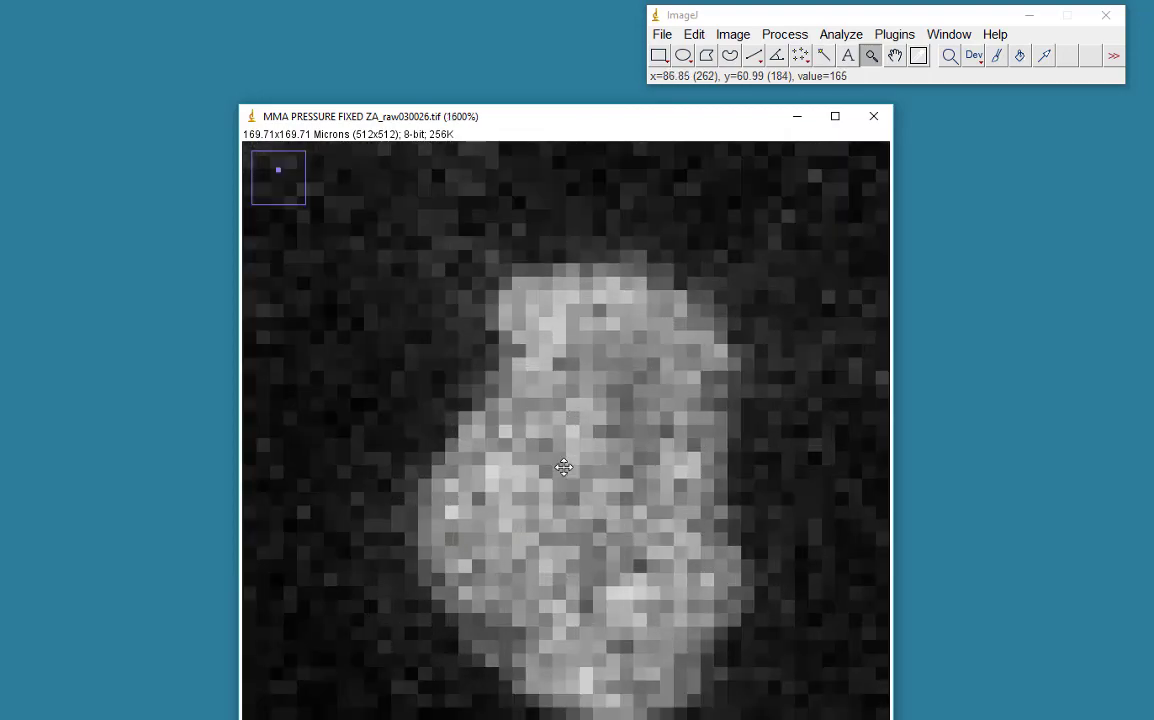
click(564, 467)
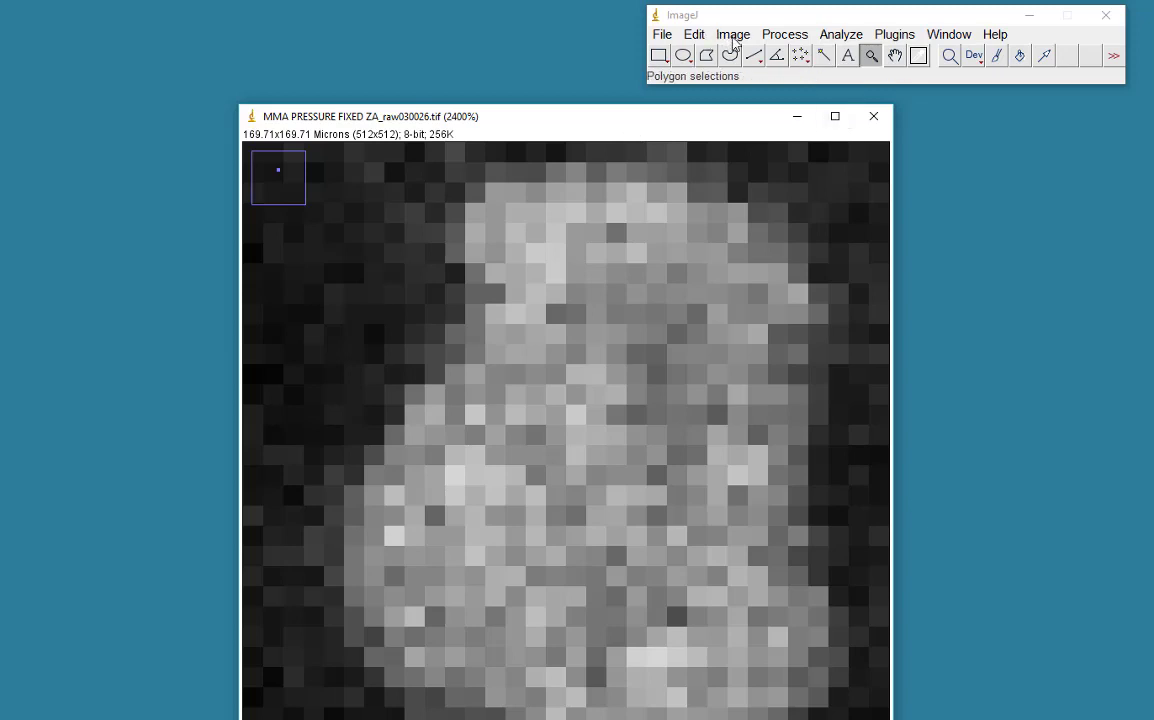
- Apply the Spectrum lookup table to the nuclei image
click(733, 36)
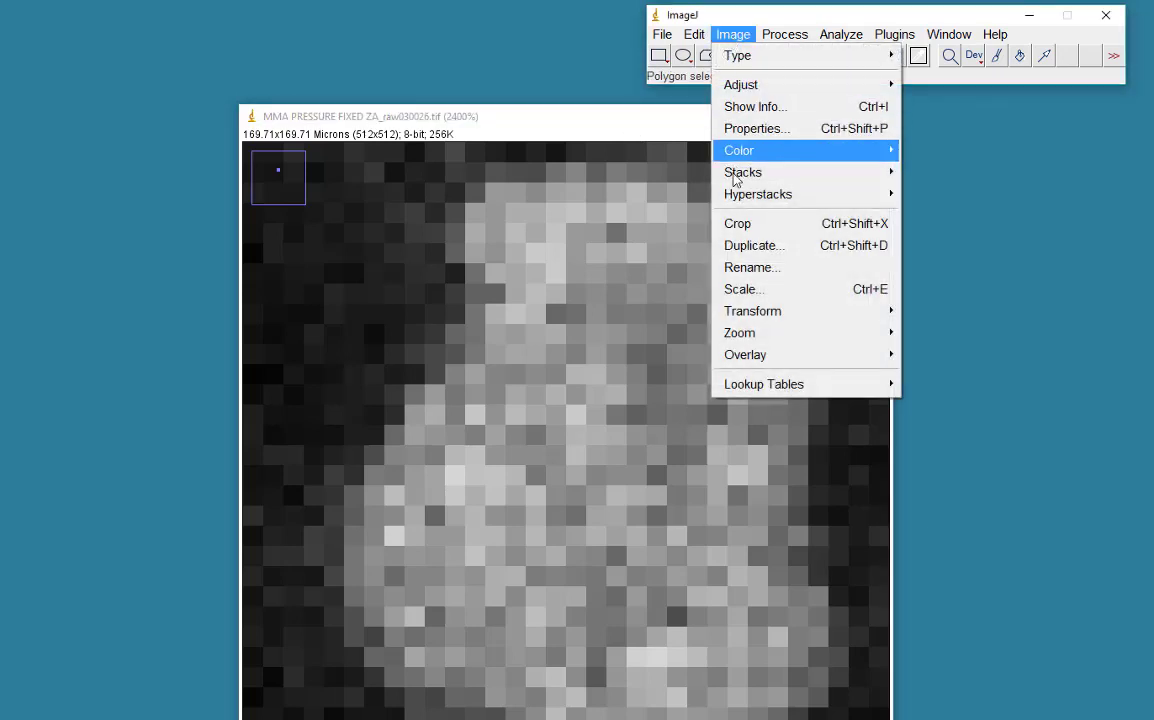
mouse_move(750, 386)
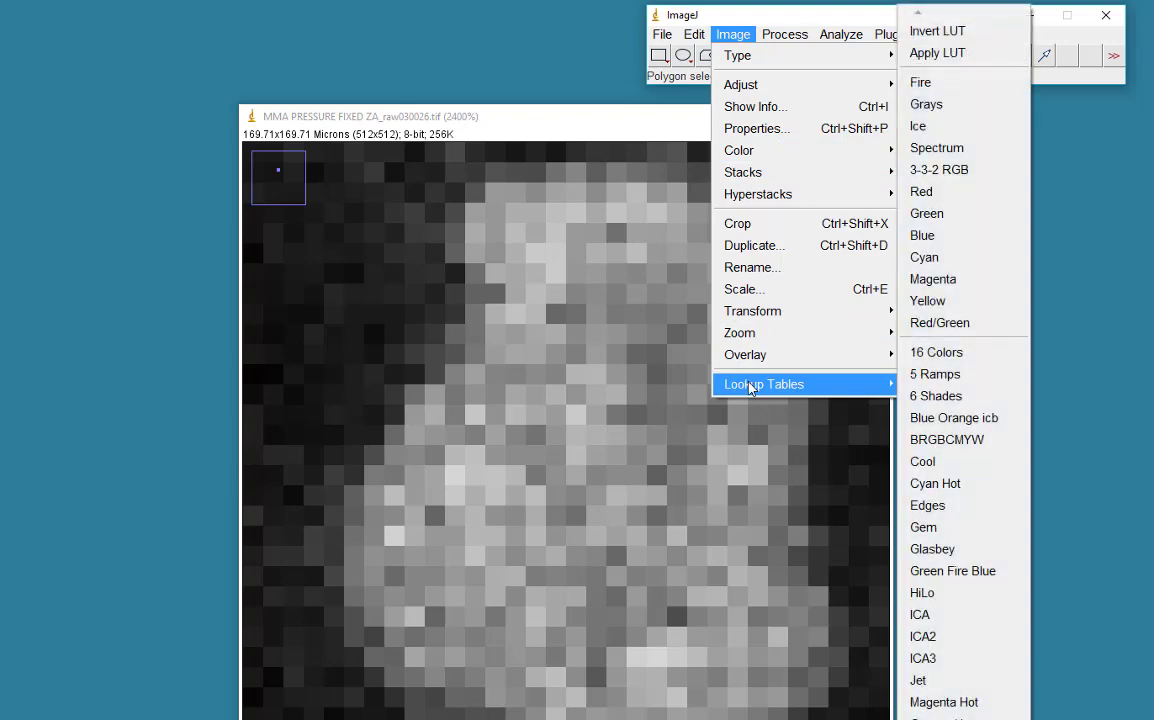
click(938, 149)
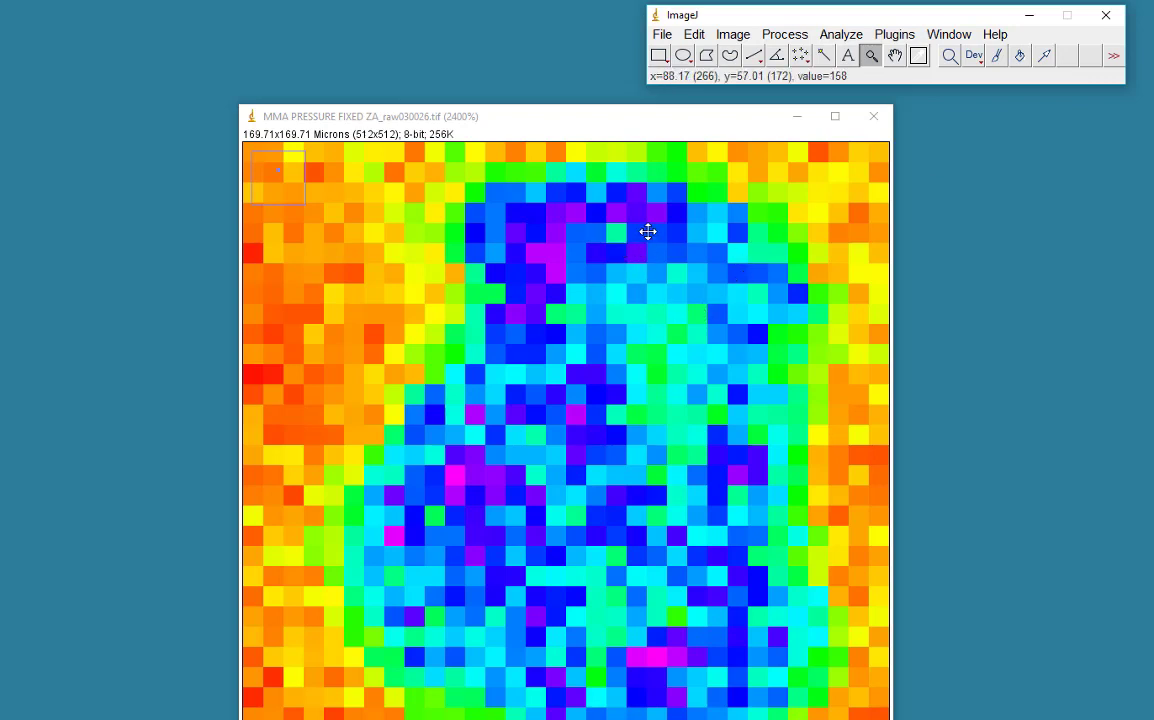
- Zoom back out to the whole 512x512 image and move its window right
click(871, 56)
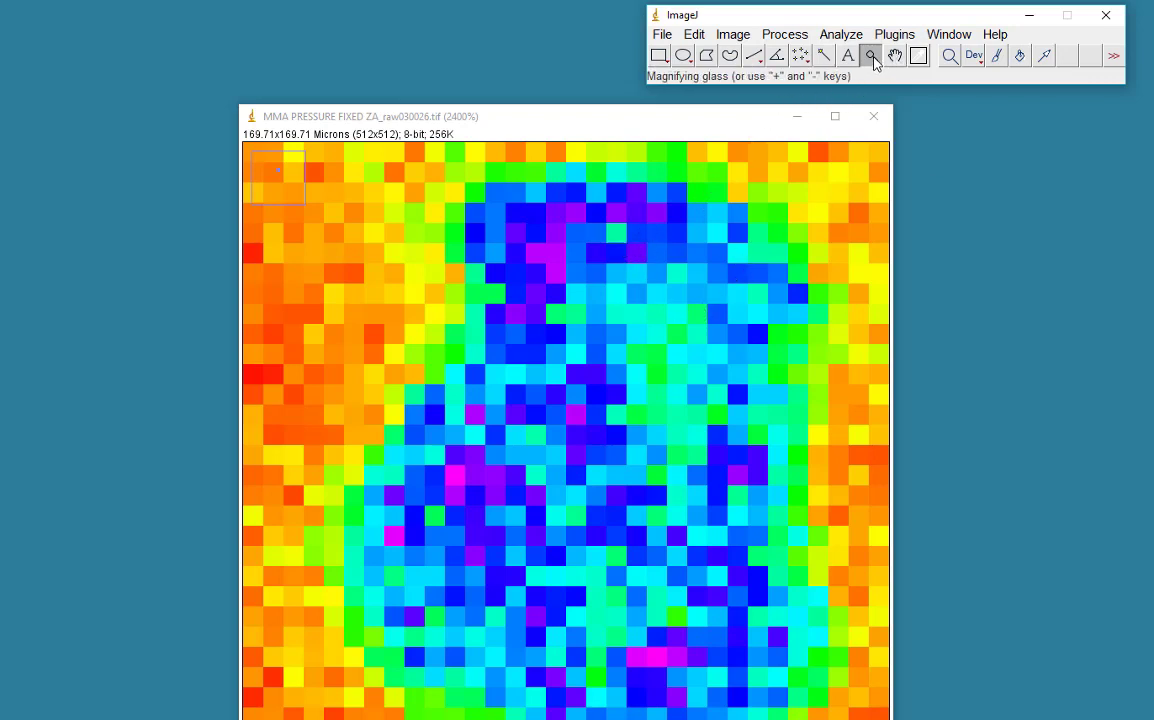
right_click(445, 290)
right_click(448, 304)
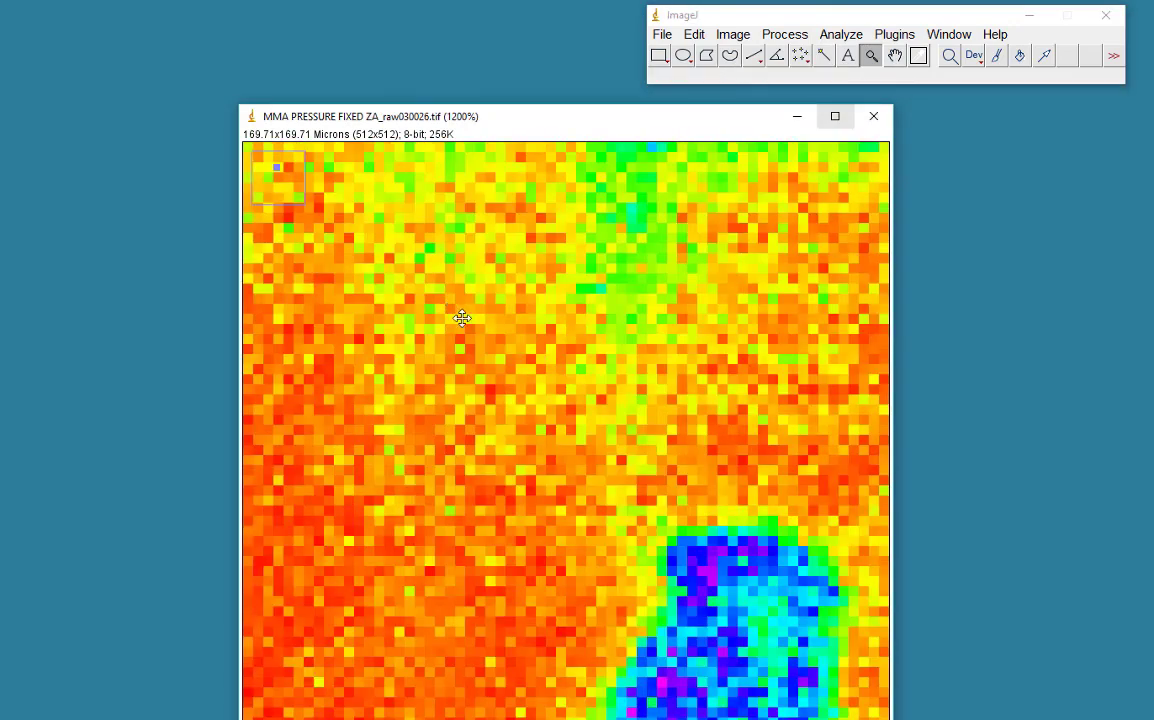
right_click(461, 319)
right_click(463, 319)
right_click(463, 319)
right_click(463, 319)
right_click(463, 319)
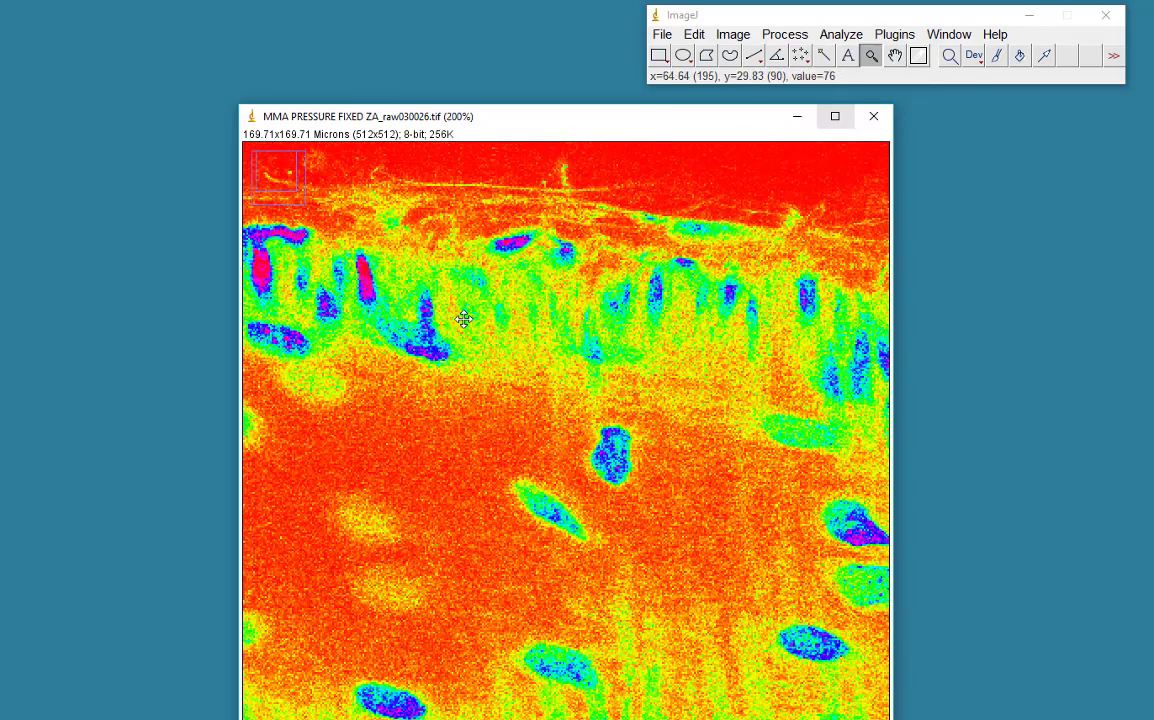
right_click(463, 319)
right_click(463, 319)
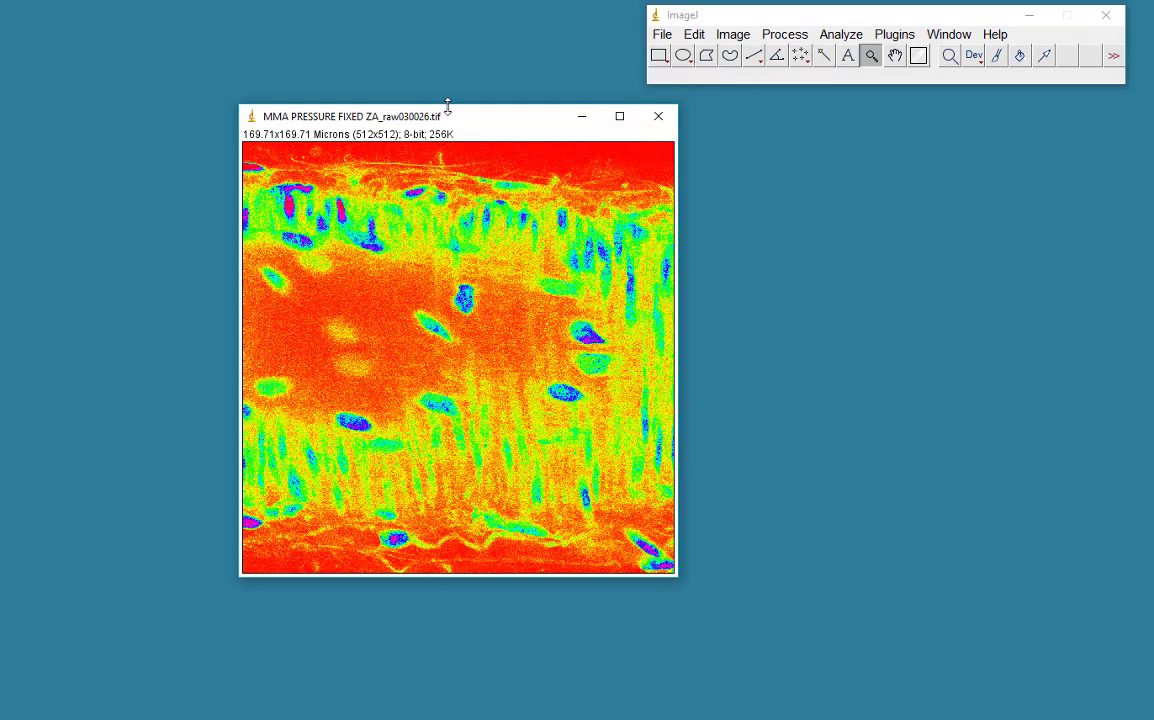
drag(463, 124, 591, 124)
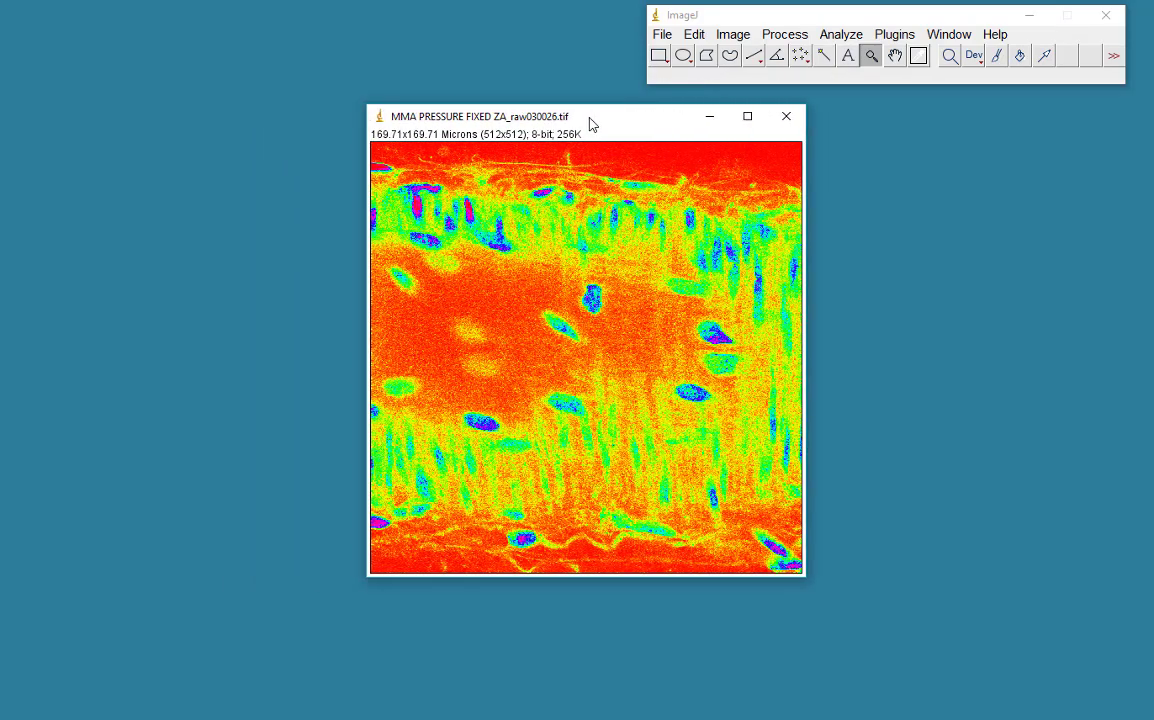
- Apply a hot-colour lookup table, then the 6 Shades lookup table
click(731, 38)
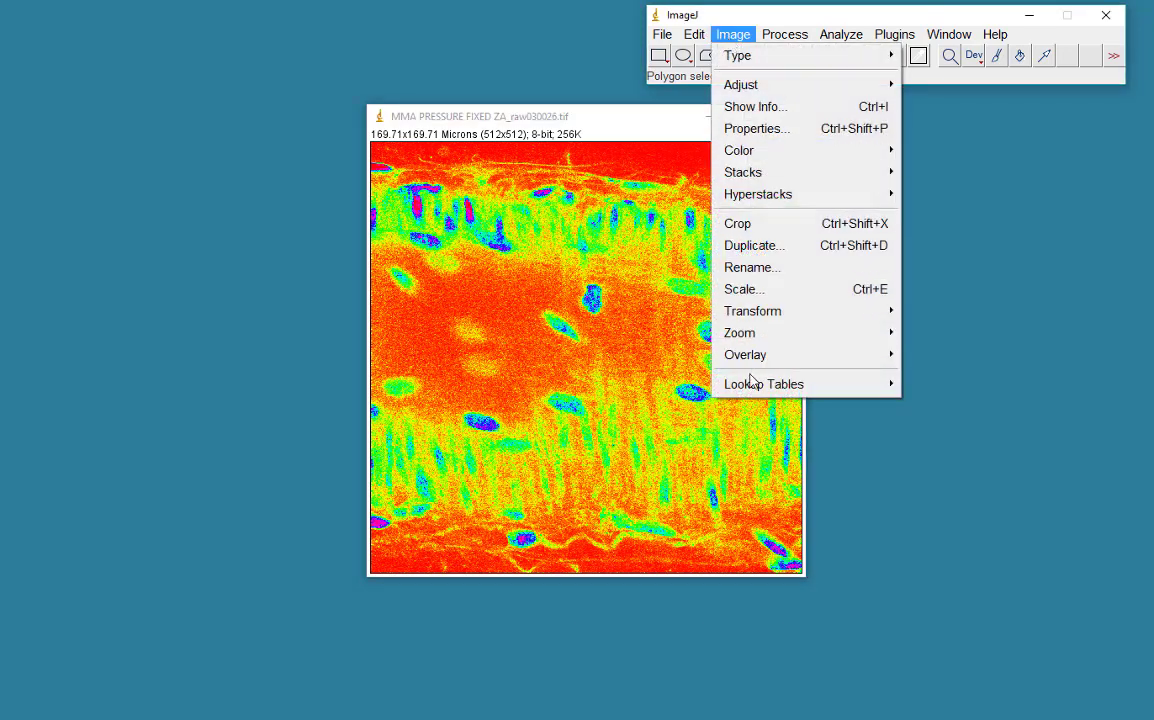
mouse_move(750, 385)
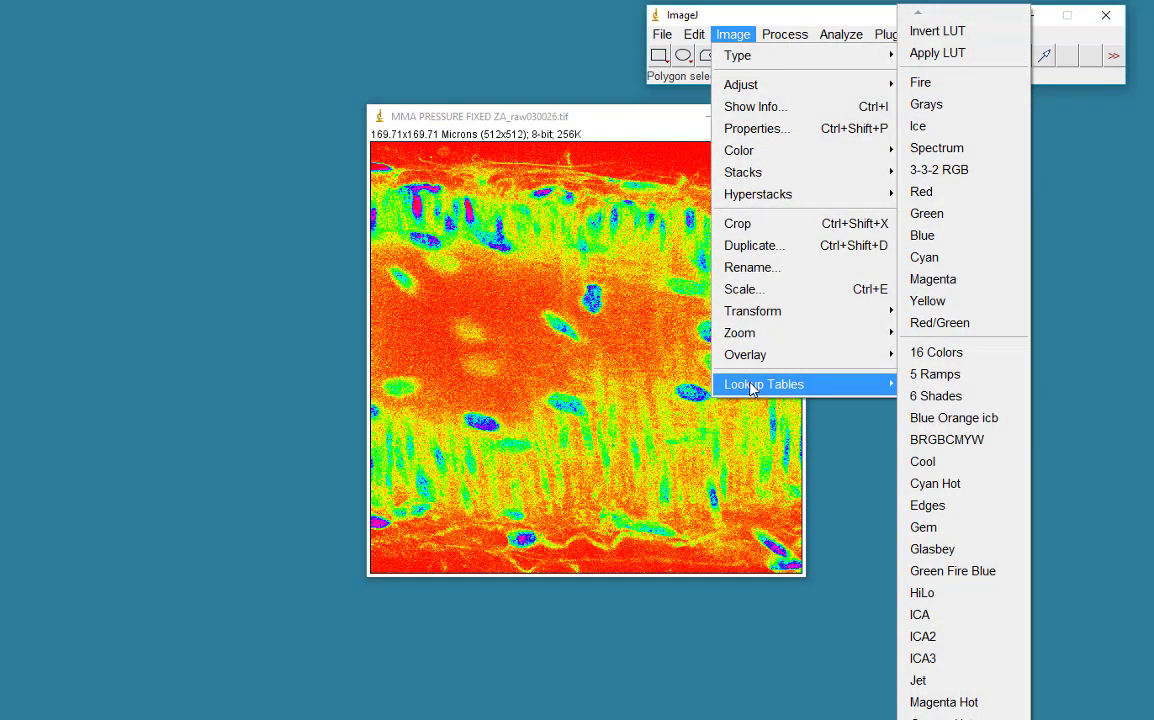
click(945, 715)
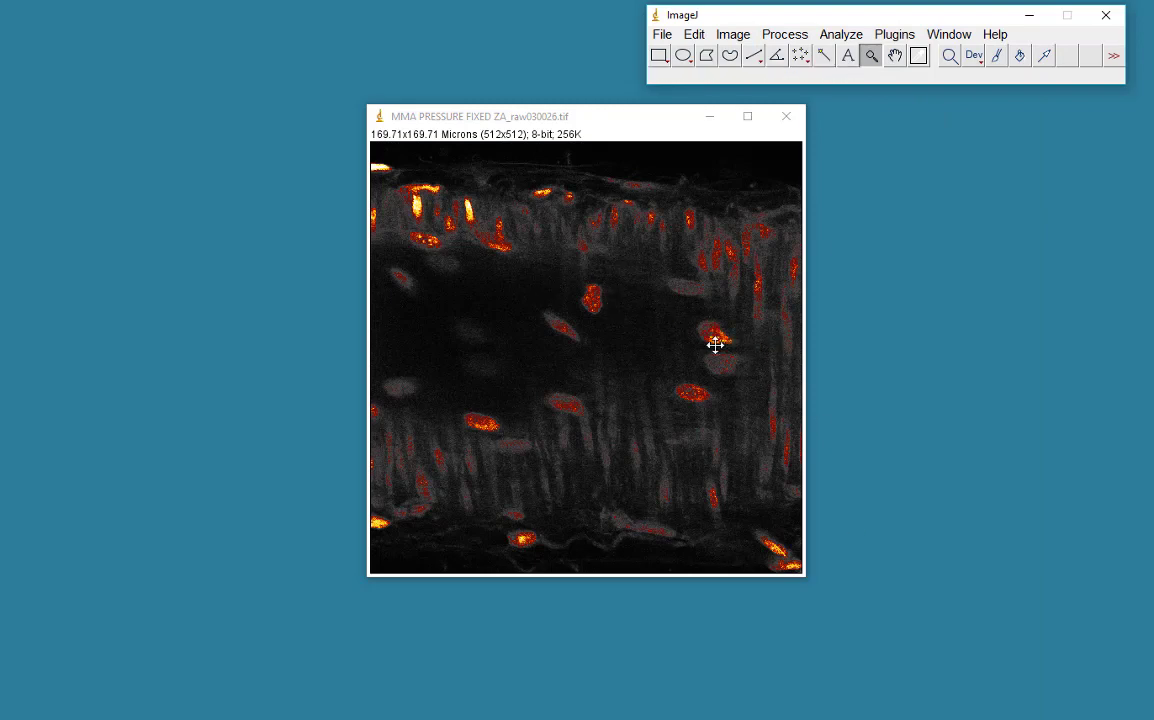
click(733, 34)
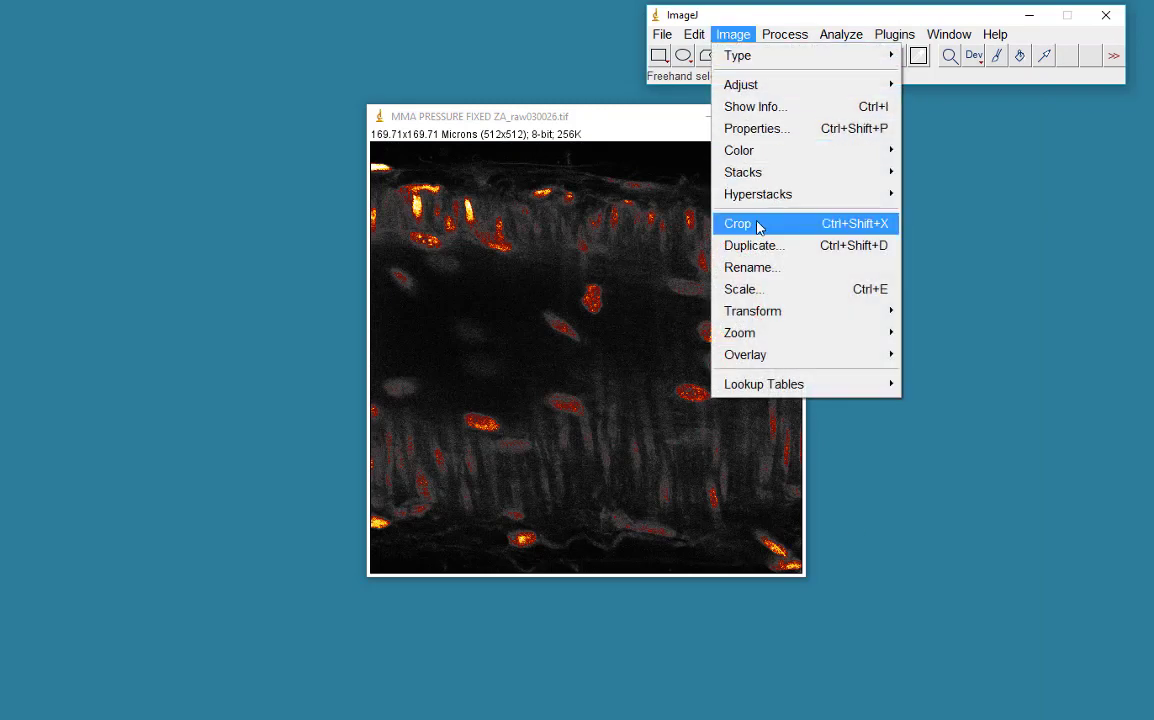
mouse_move(775, 388)
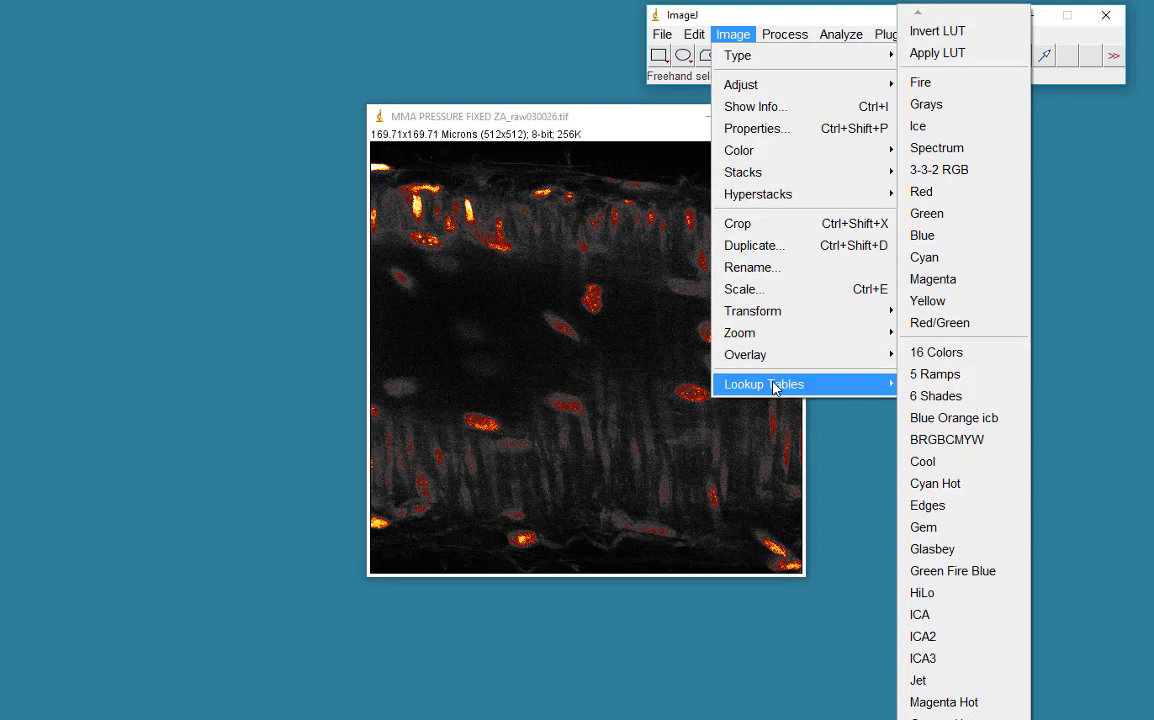
click(938, 398)
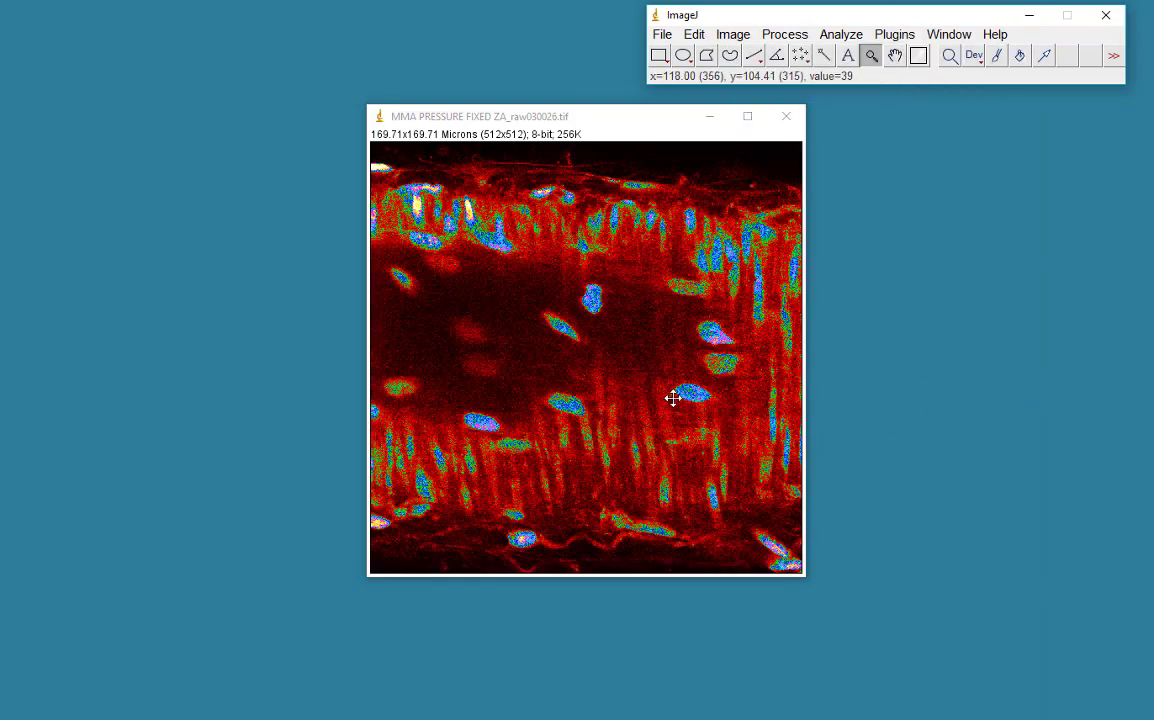
- Apply the 16 Colors lookup table, then restore the Grays lookup table
click(733, 42)
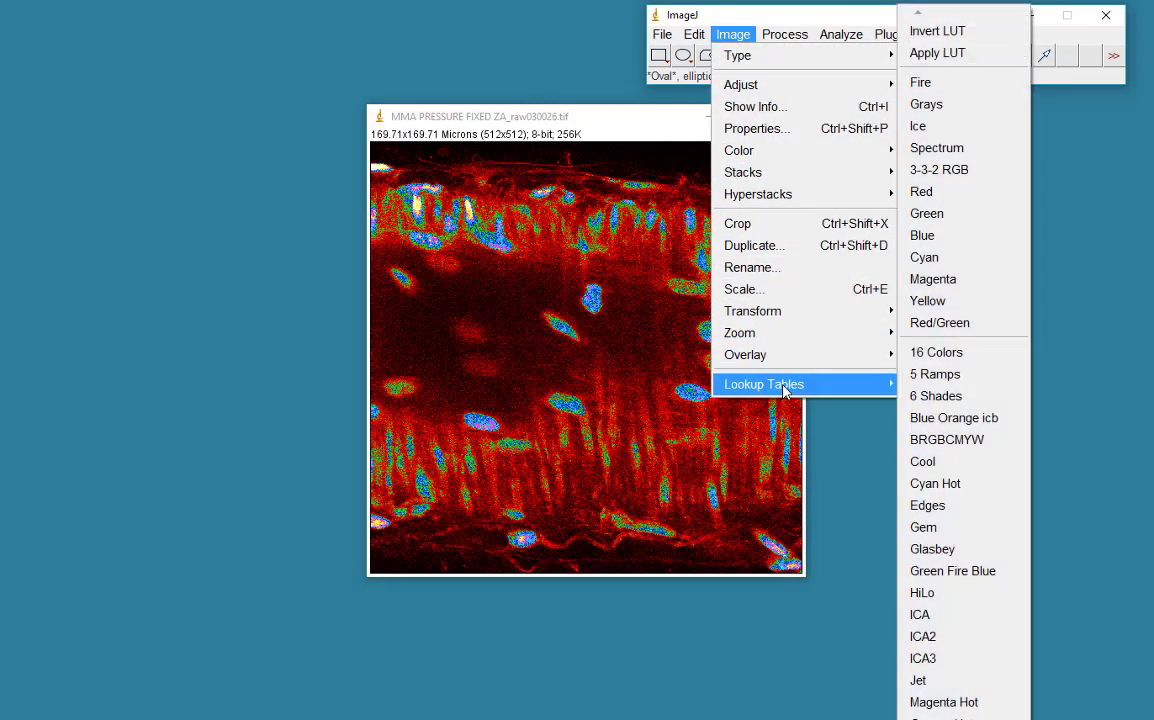
click(965, 358)
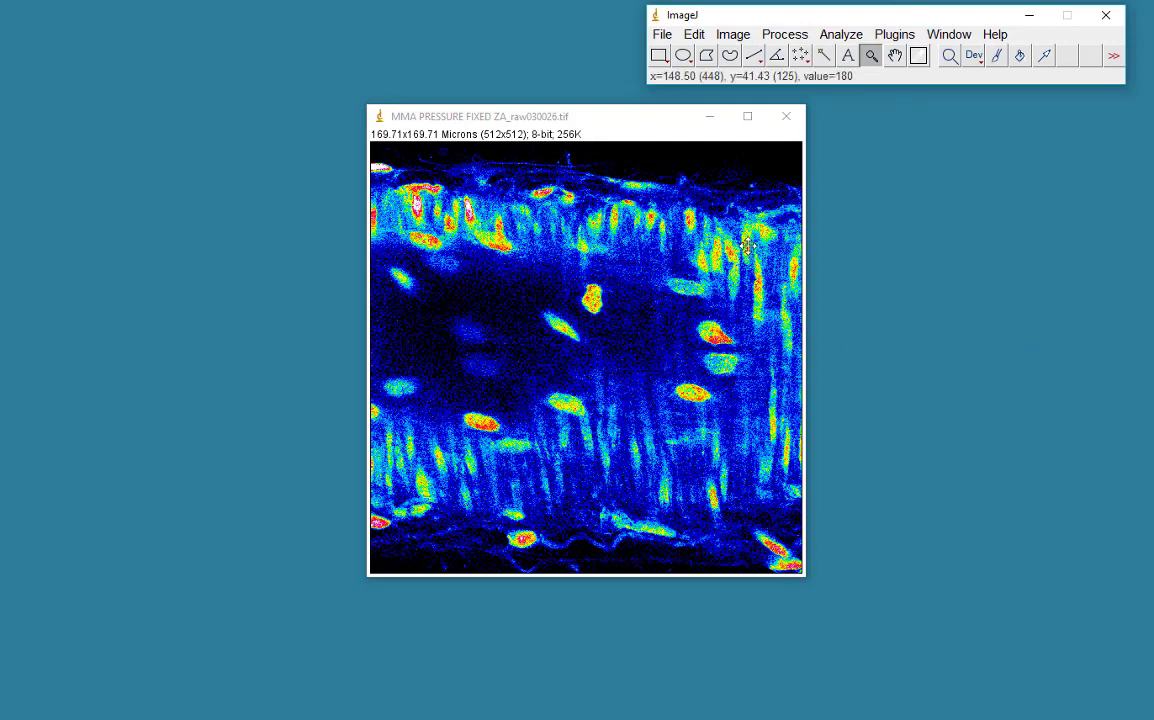
click(728, 36)
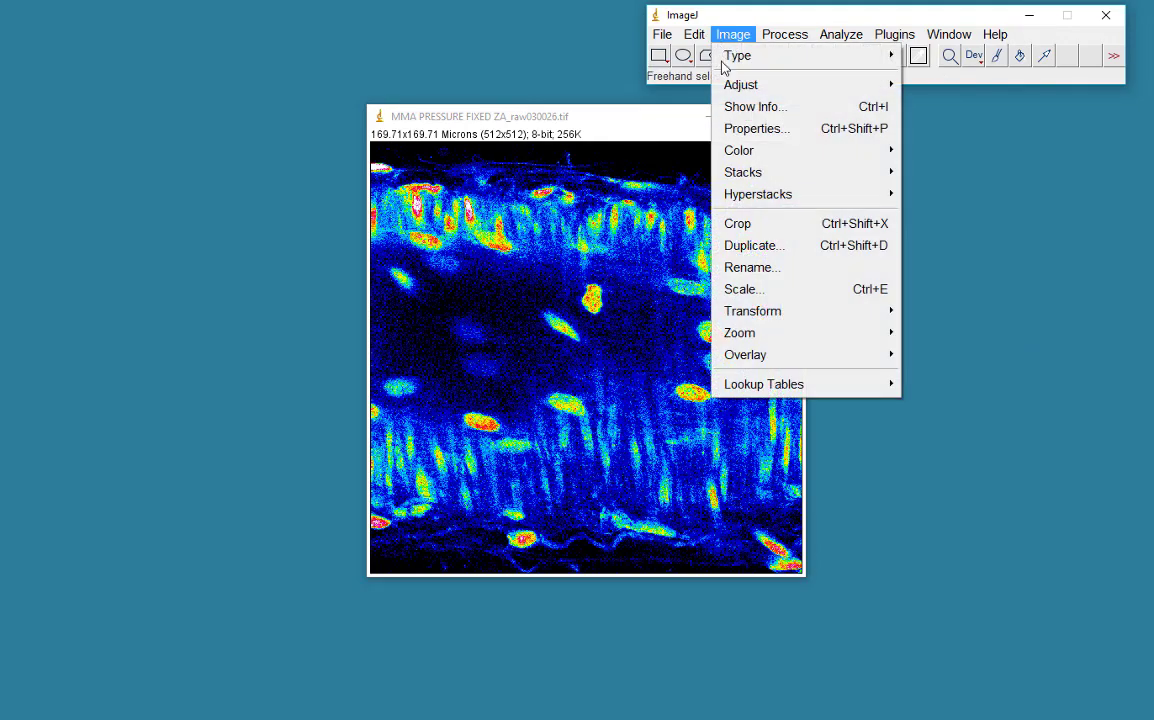
mouse_move(763, 390)
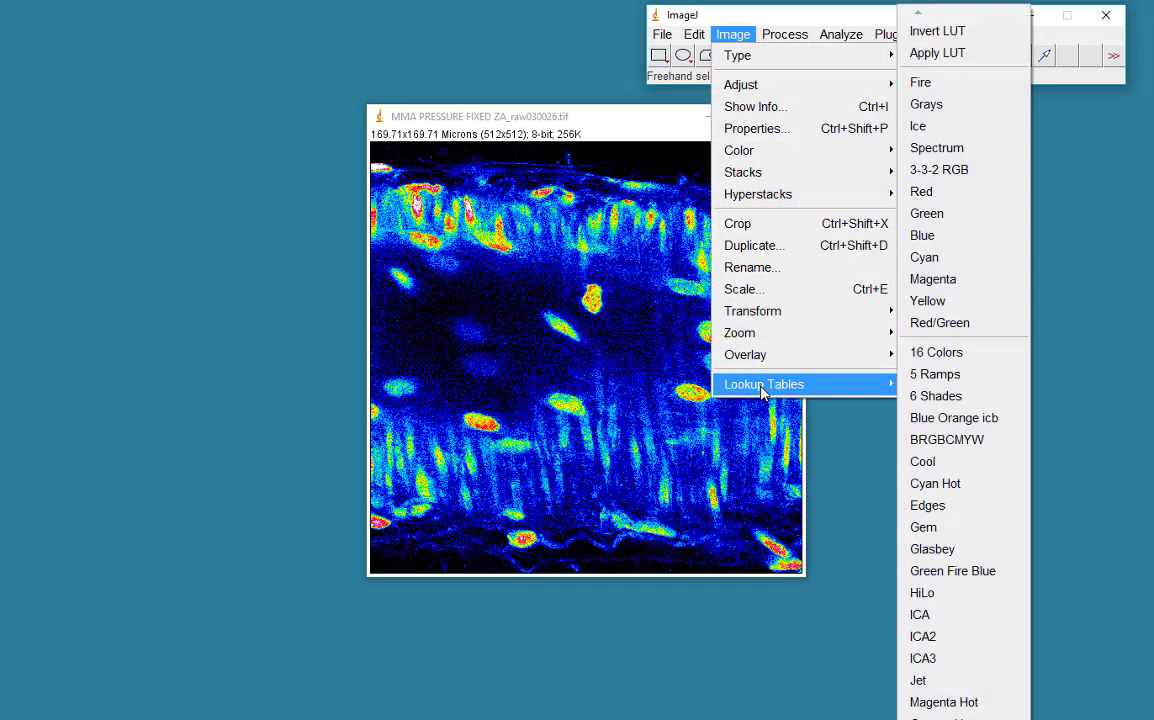
click(945, 108)
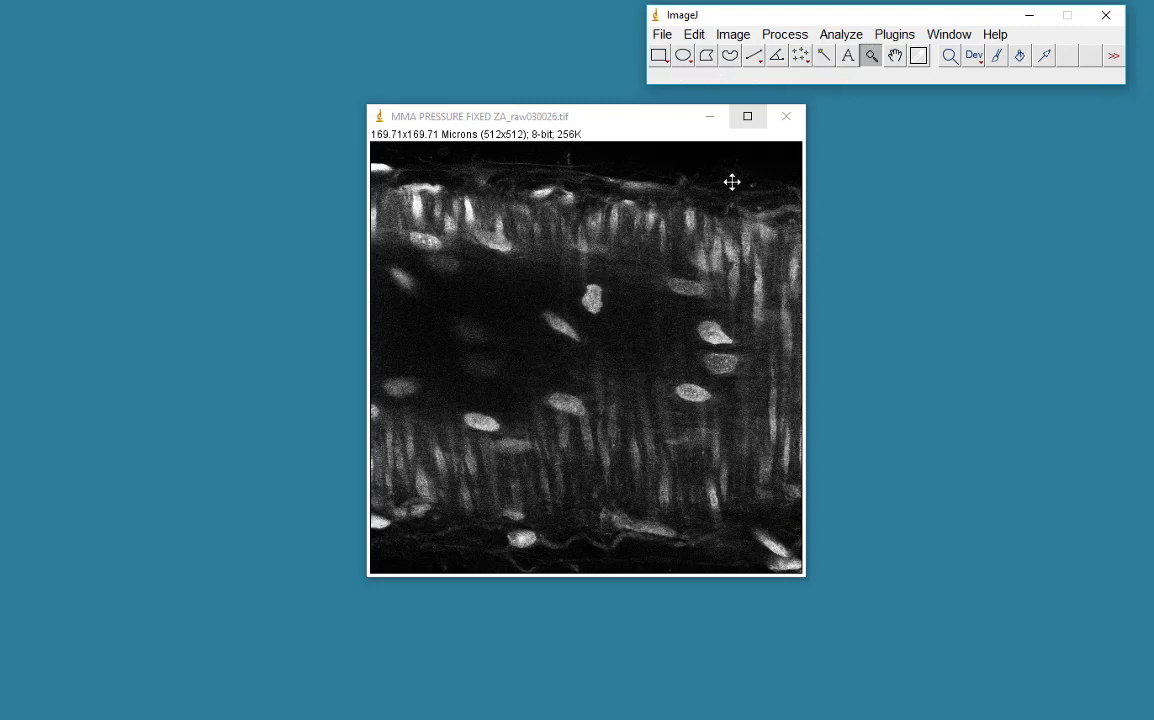
- Open the Threshold dialog with a red 63–255 preview and place it beside the image
click(737, 37)
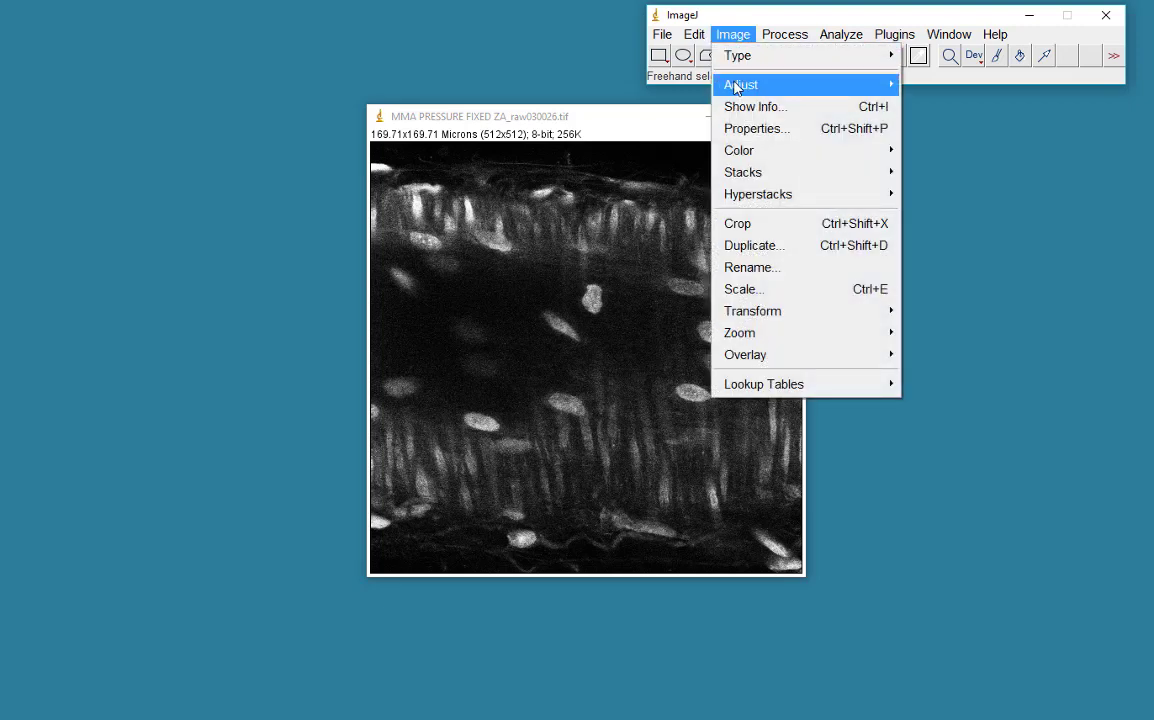
mouse_move(737, 87)
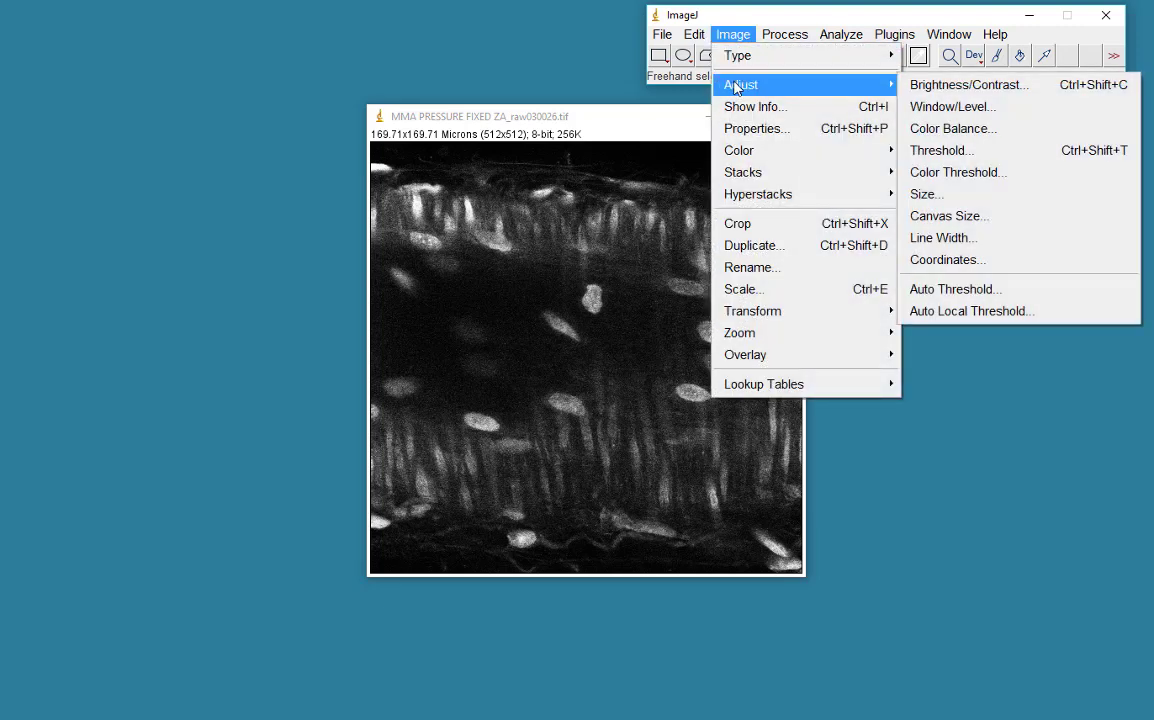
click(946, 158)
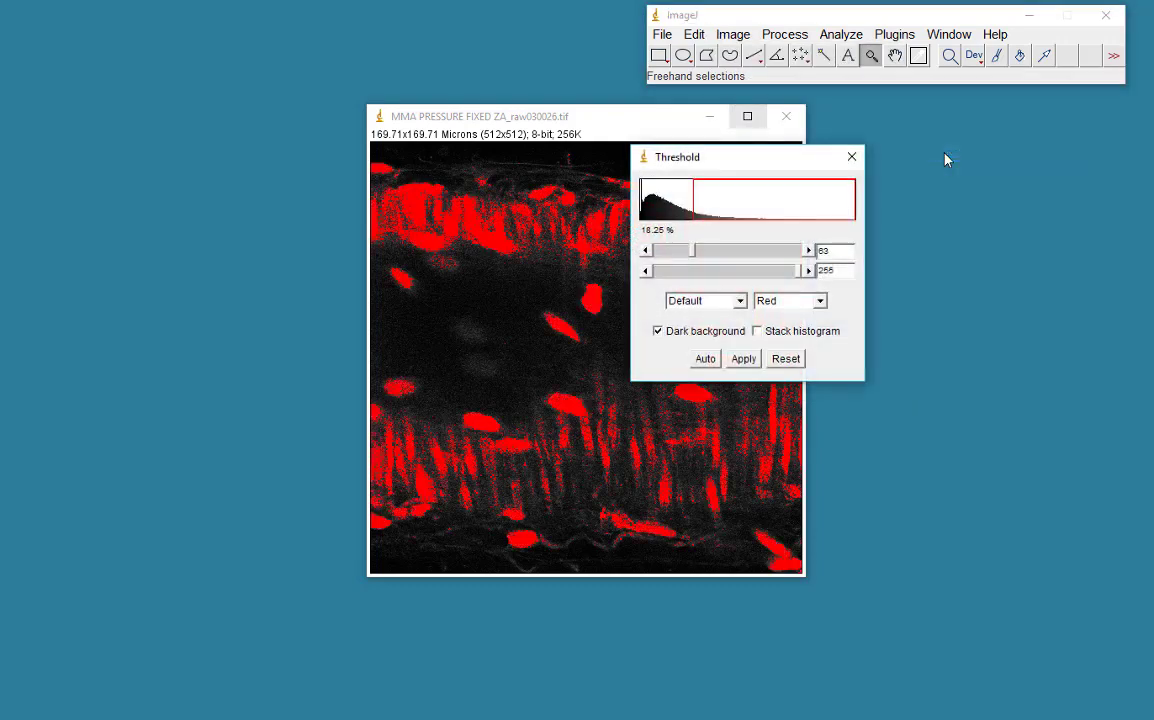
drag(744, 165, 925, 131)
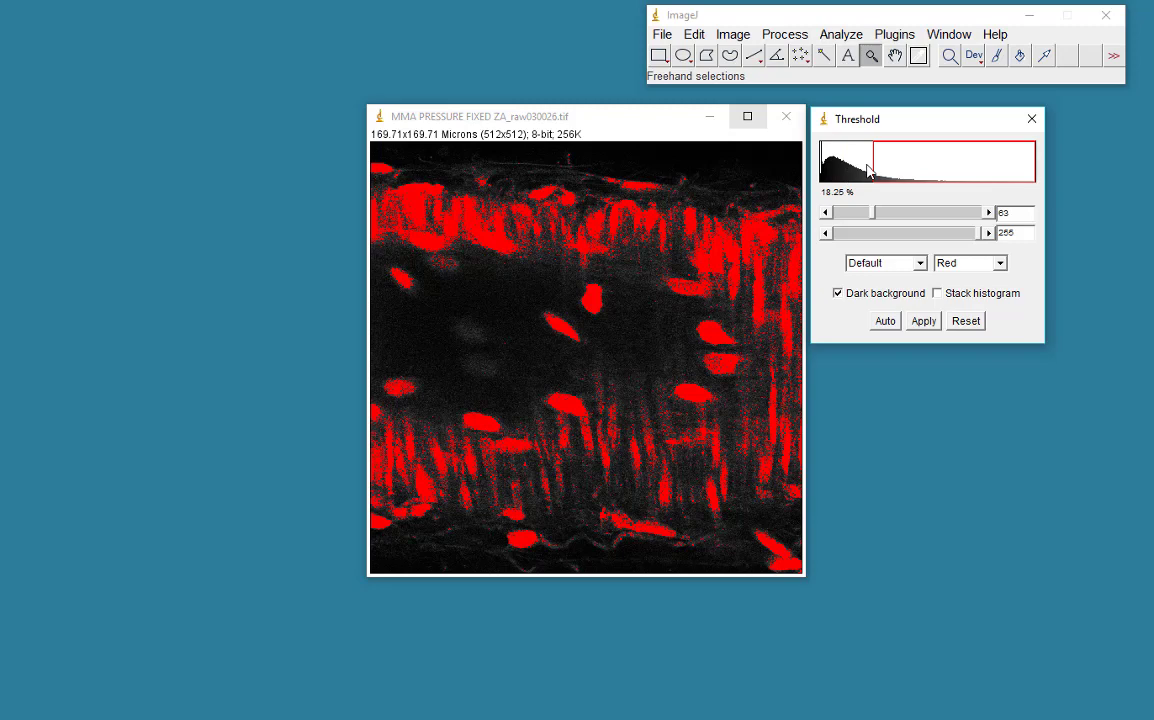
click(863, 38)
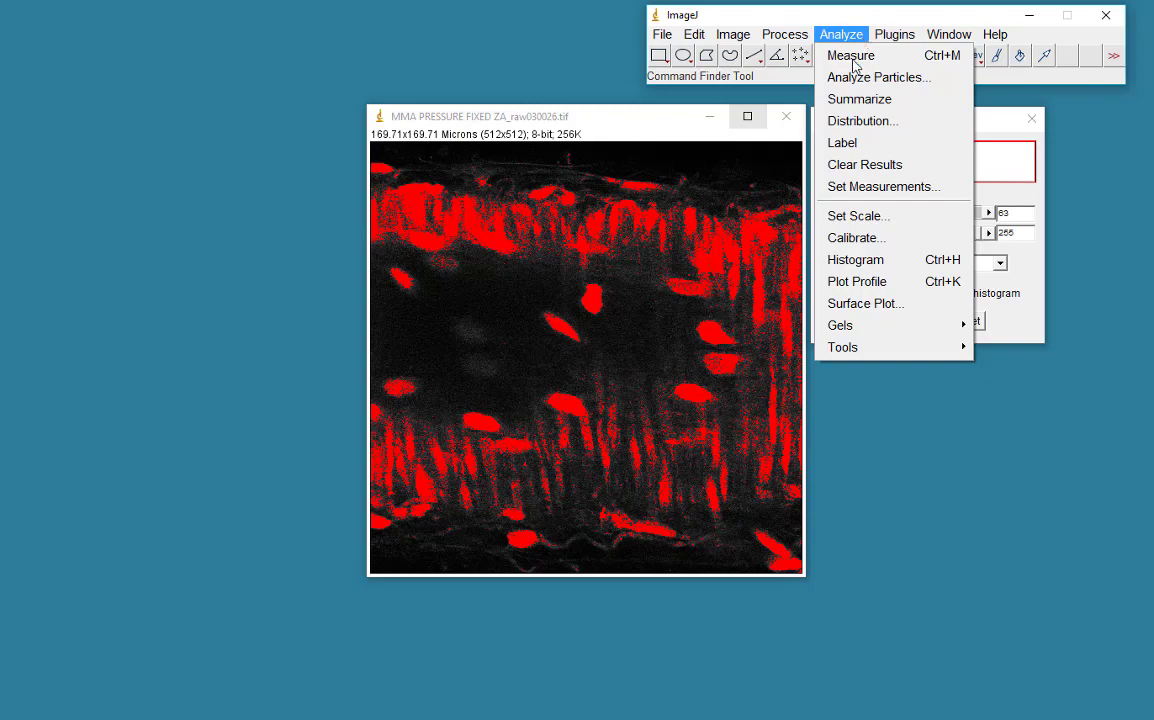
- Show the image histogram (mean 39.294, range 0–253) and lay it over the image
click(849, 262)
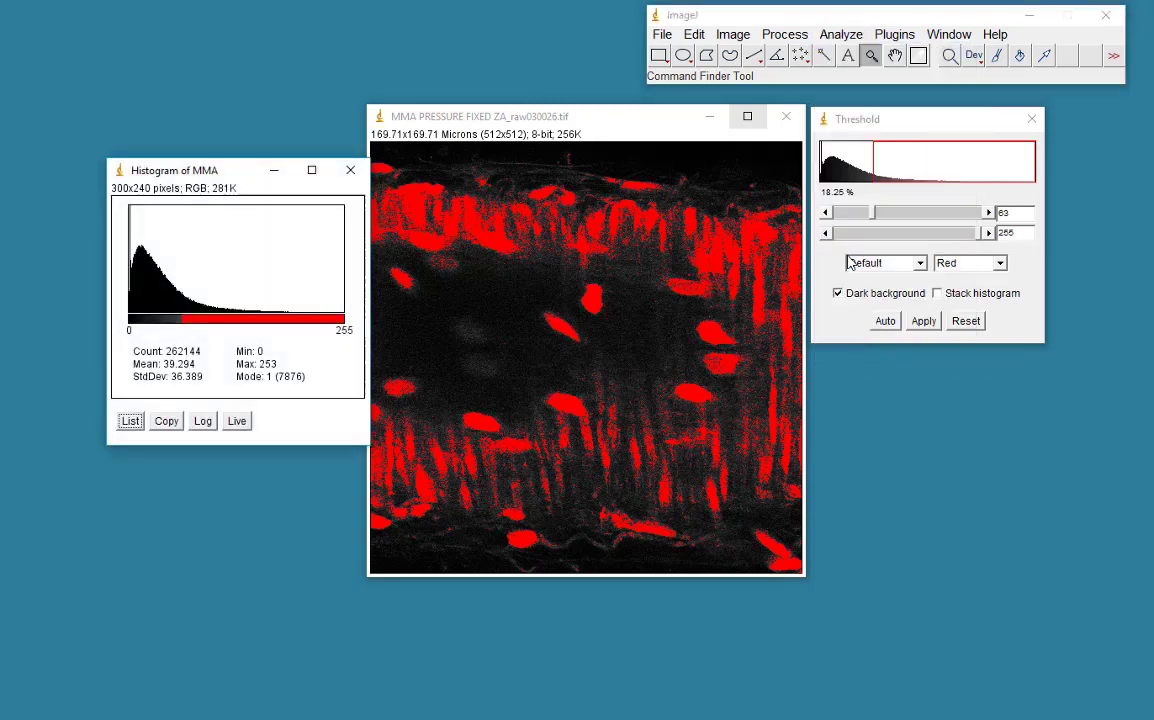
drag(198, 172, 600, 172)
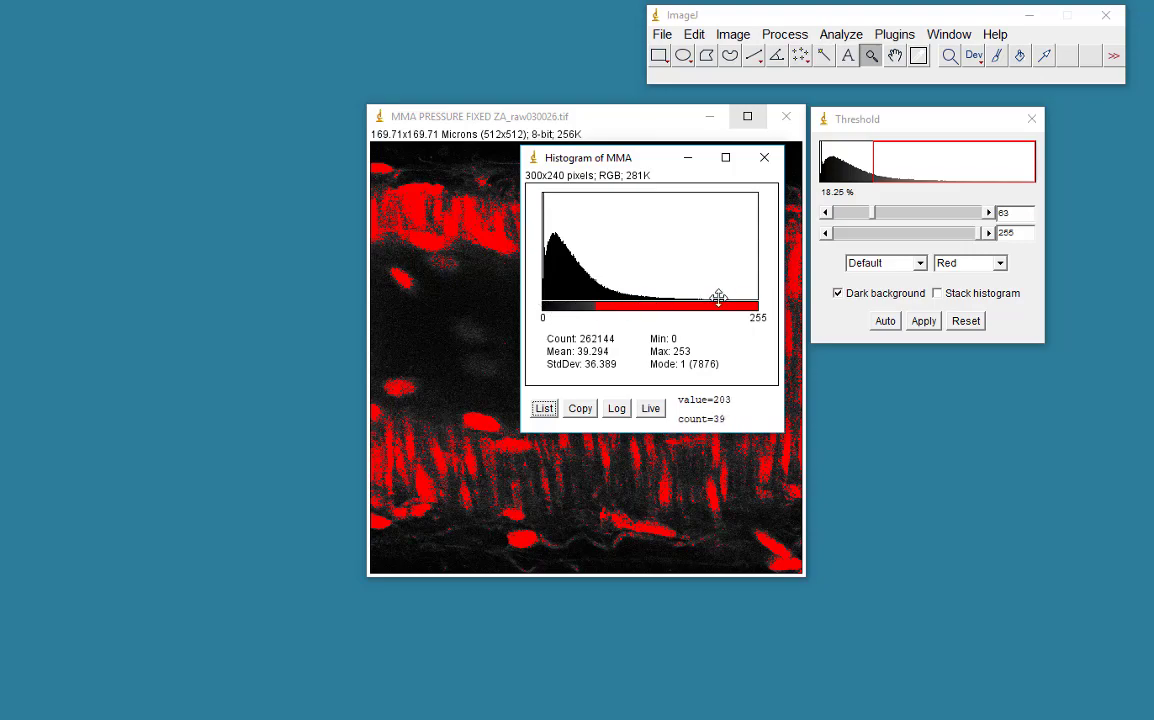
- Close the histogram window and the Threshold dialog
click(765, 158)
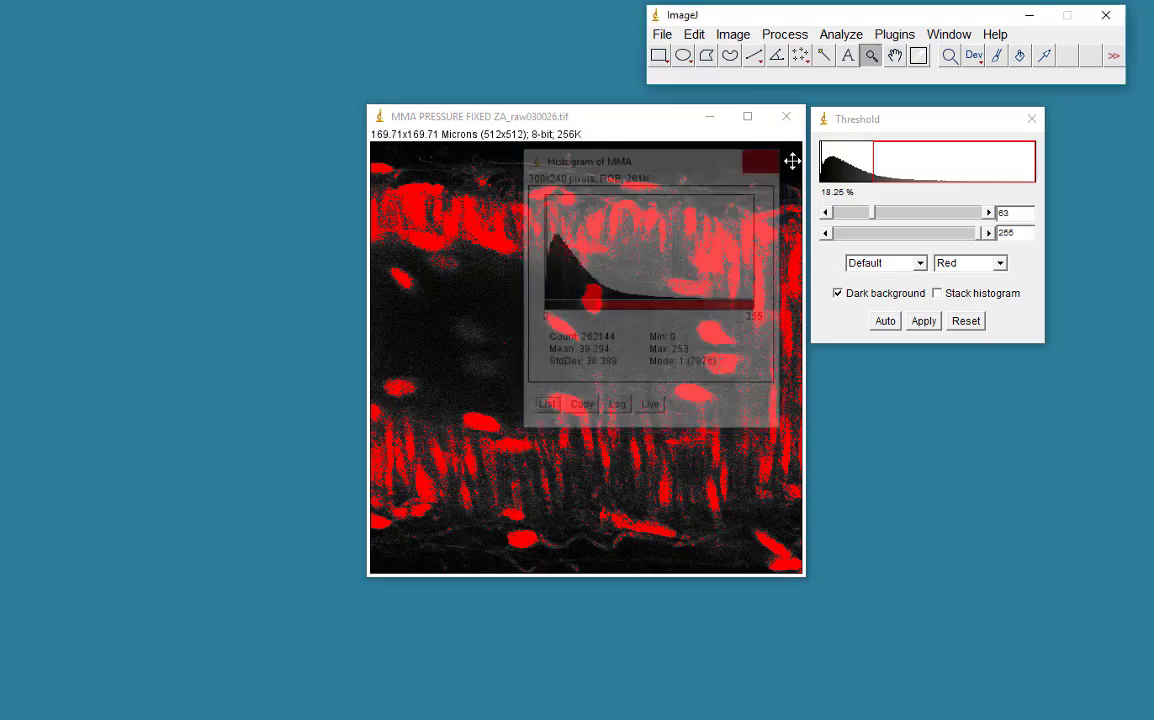
click(1040, 124)
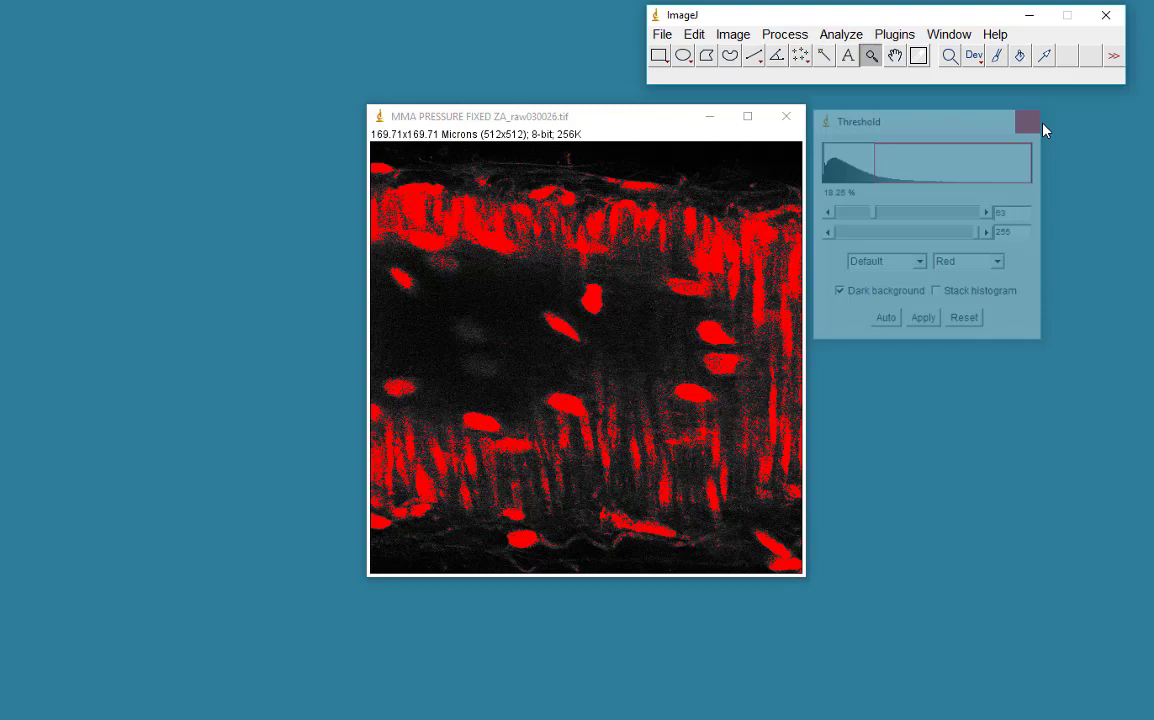
click(690, 160)
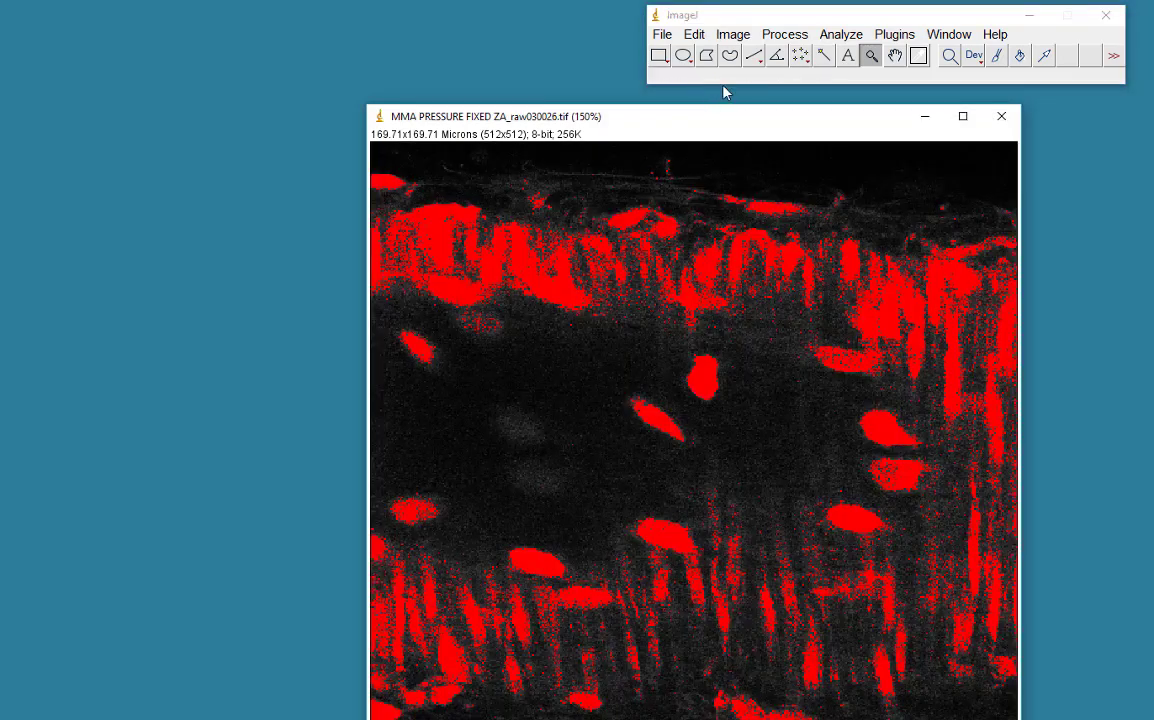
- Reopen Threshold, slide it to 255 to clear the red overlay, then close it
click(738, 34)
mouse_move(761, 90)
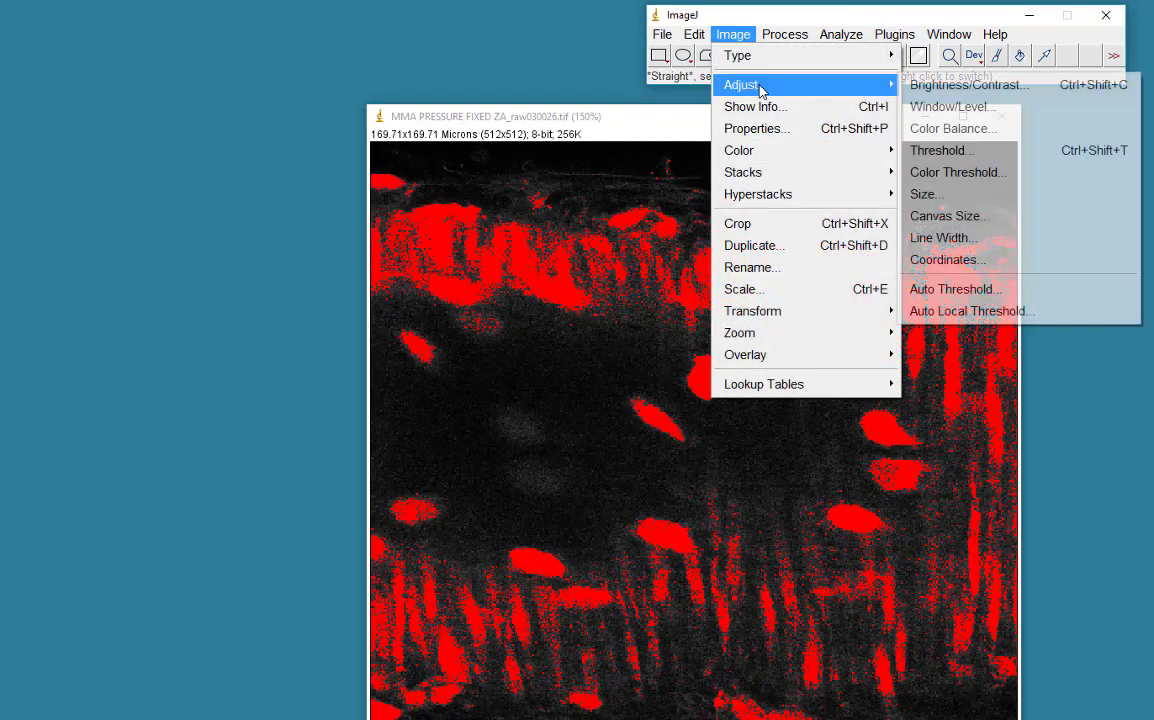
click(928, 150)
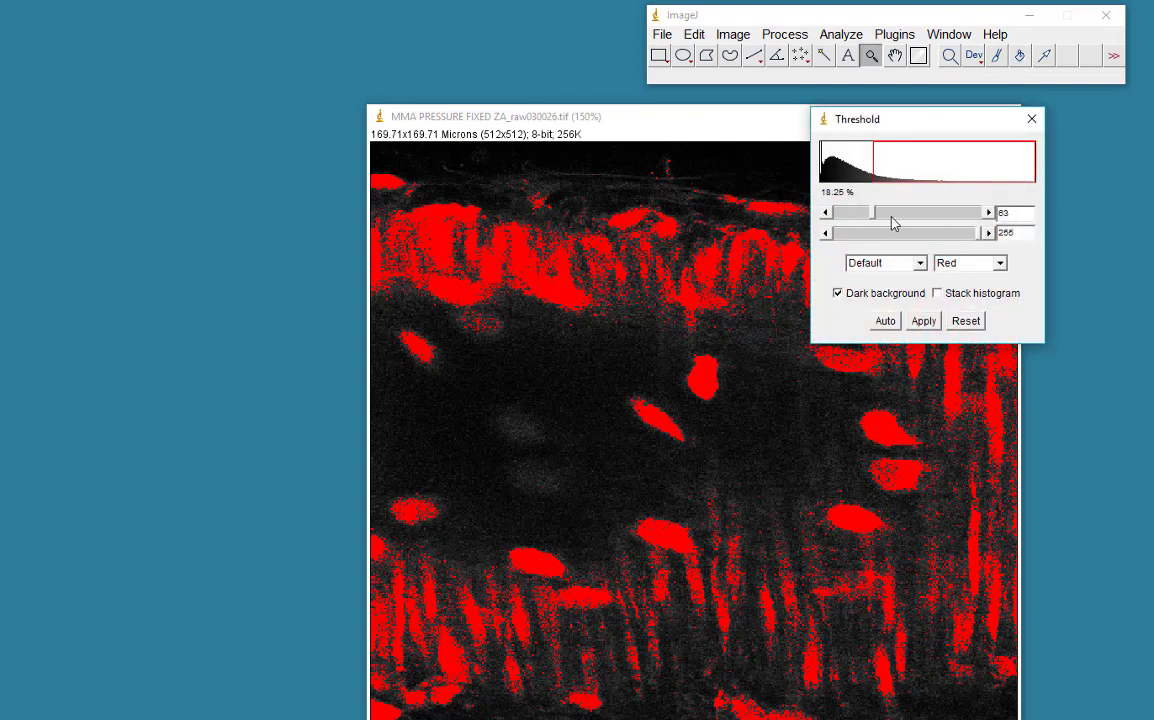
drag(874, 218, 988, 216)
click(1031, 119)
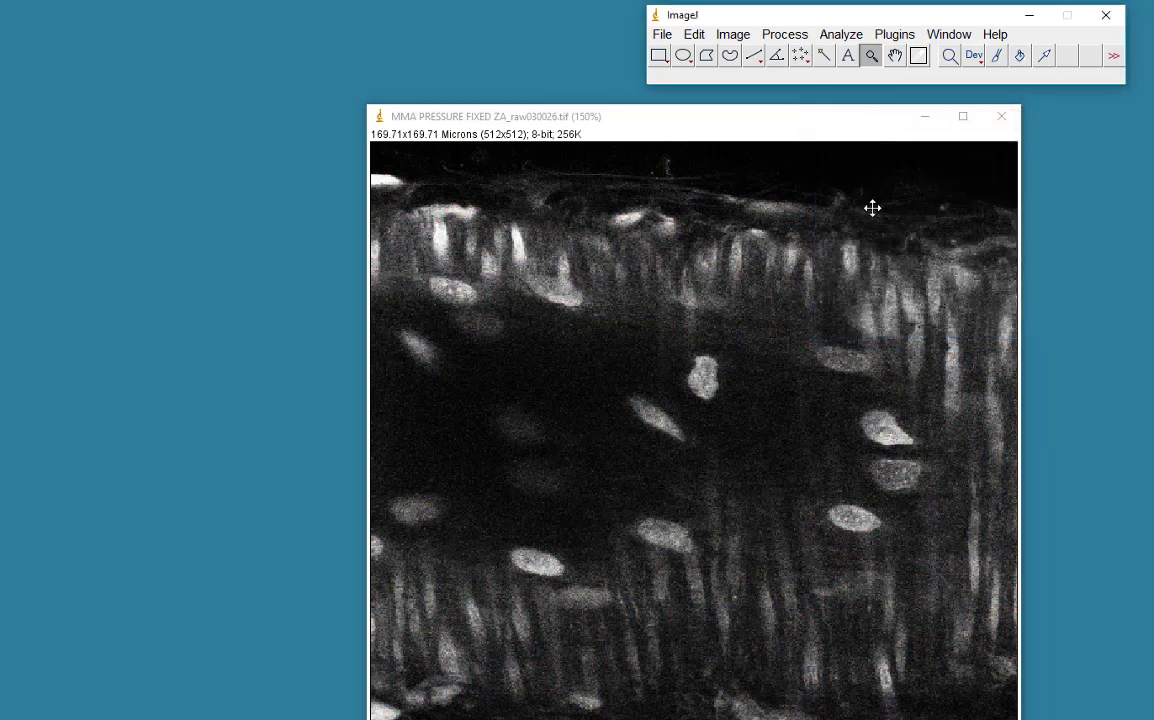
click(838, 269)
right_click(838, 269)
right_click(838, 269)
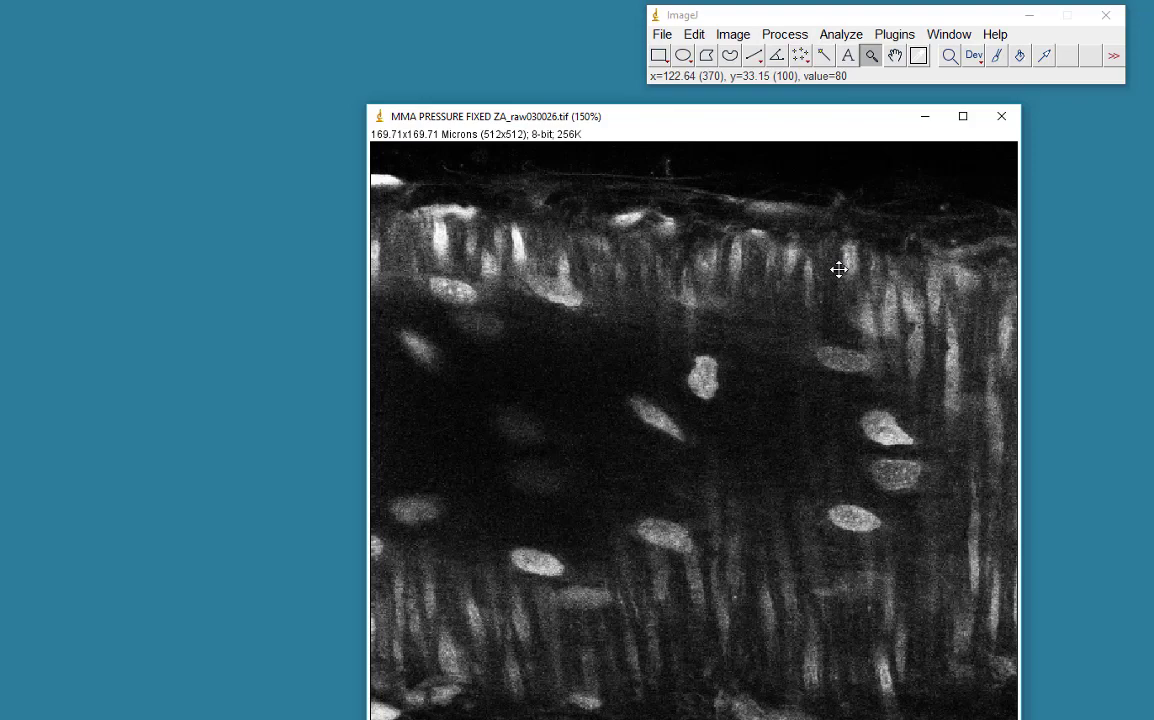
click(732, 38)
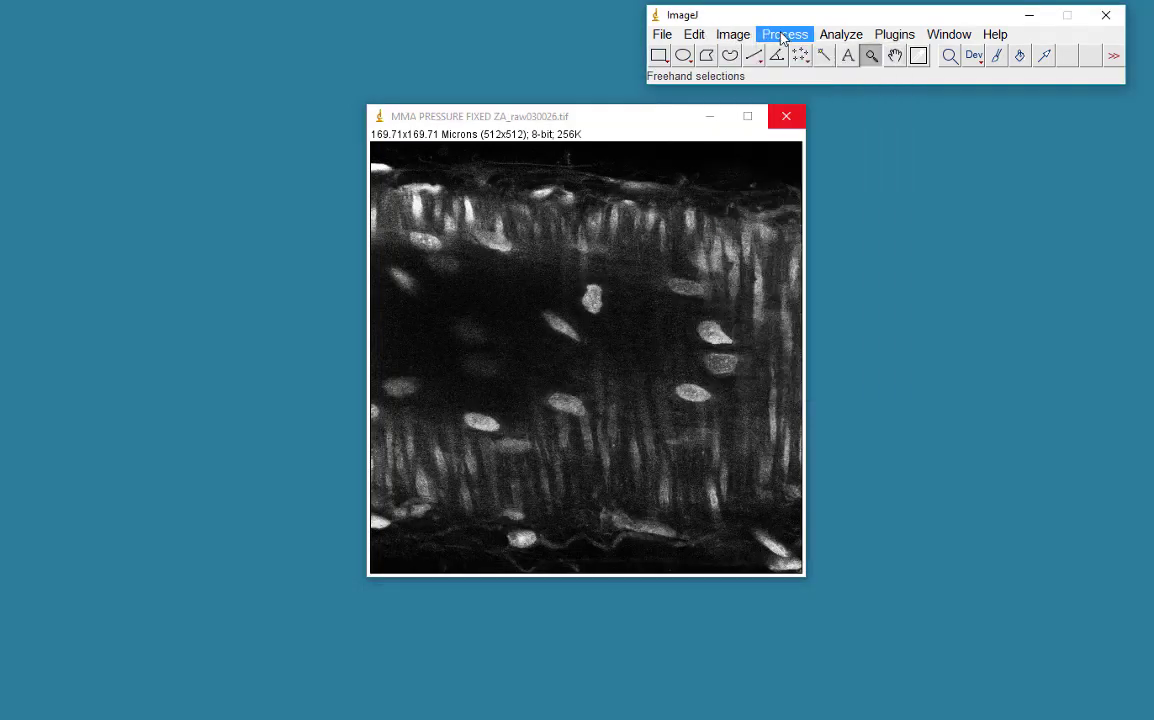
mouse_move(852, 36)
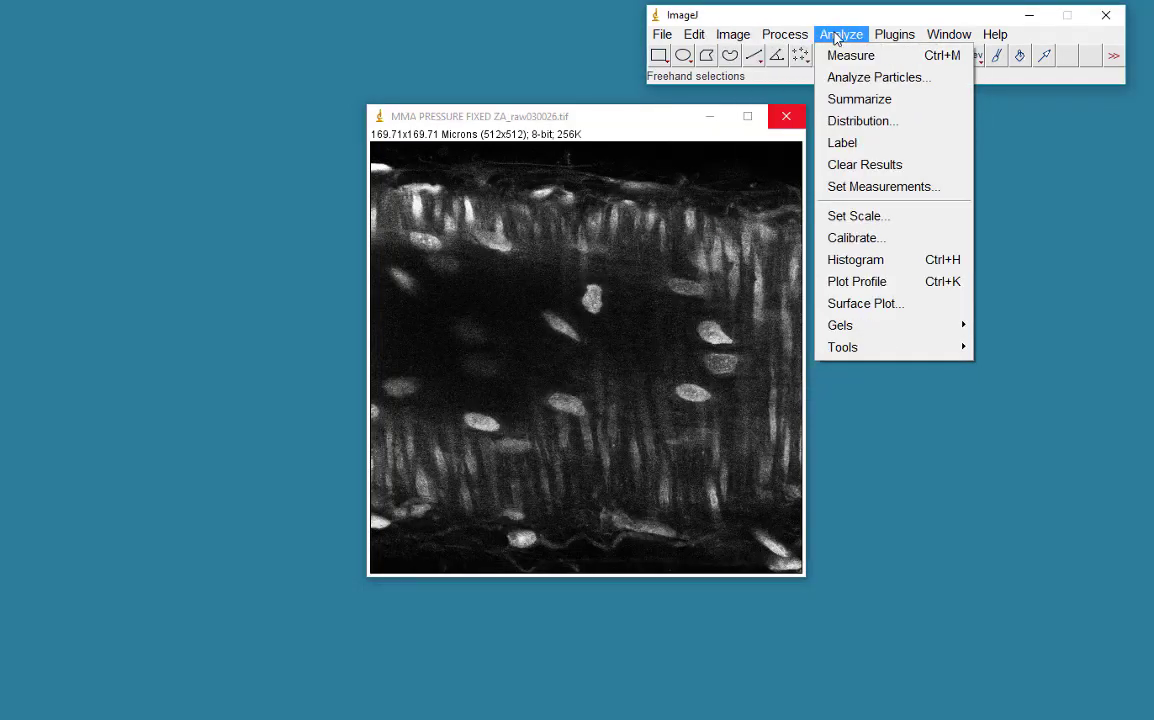
click(876, 260)
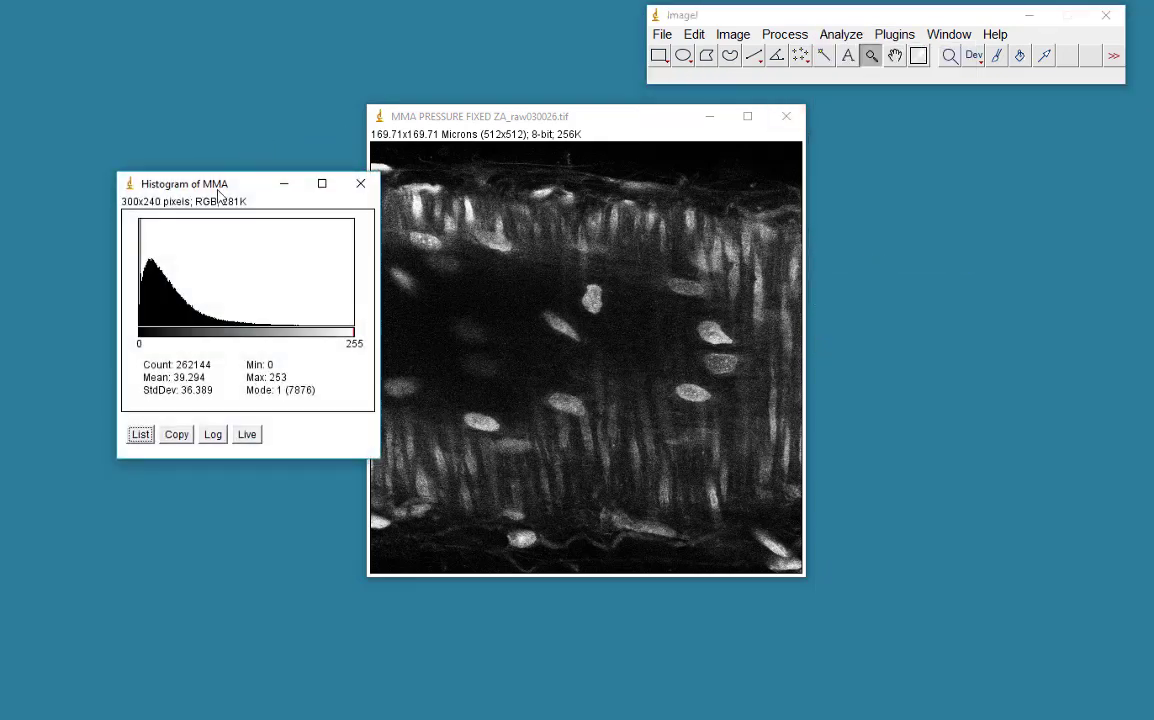
drag(272, 190, 957, 146)
mouse_move(840, 286)
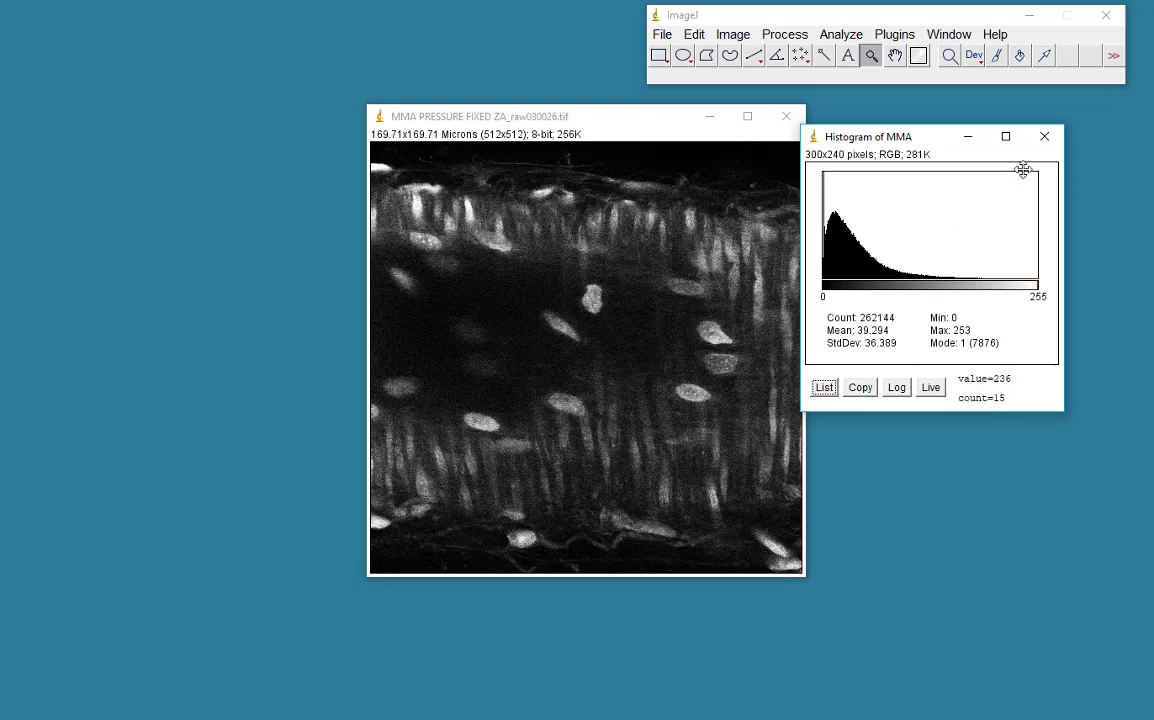
click(1044, 136)
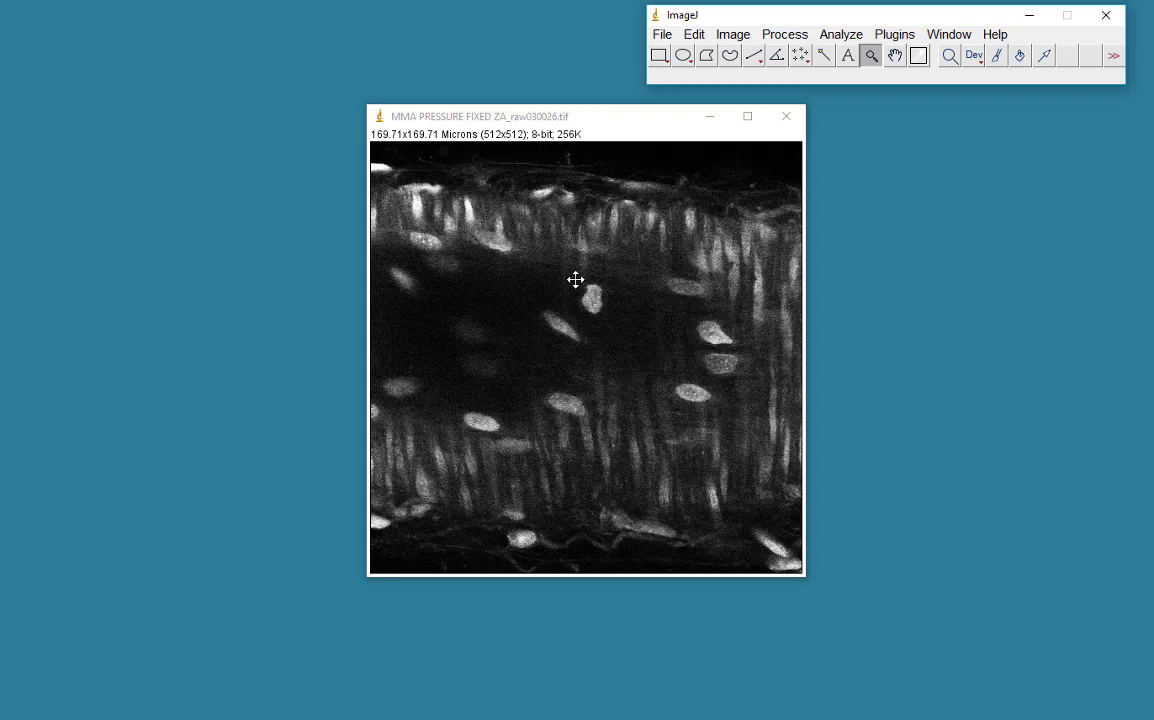
- Set the threshold to 70–255 with Default method and Dark background, marking 14.96% red
click(733, 34)
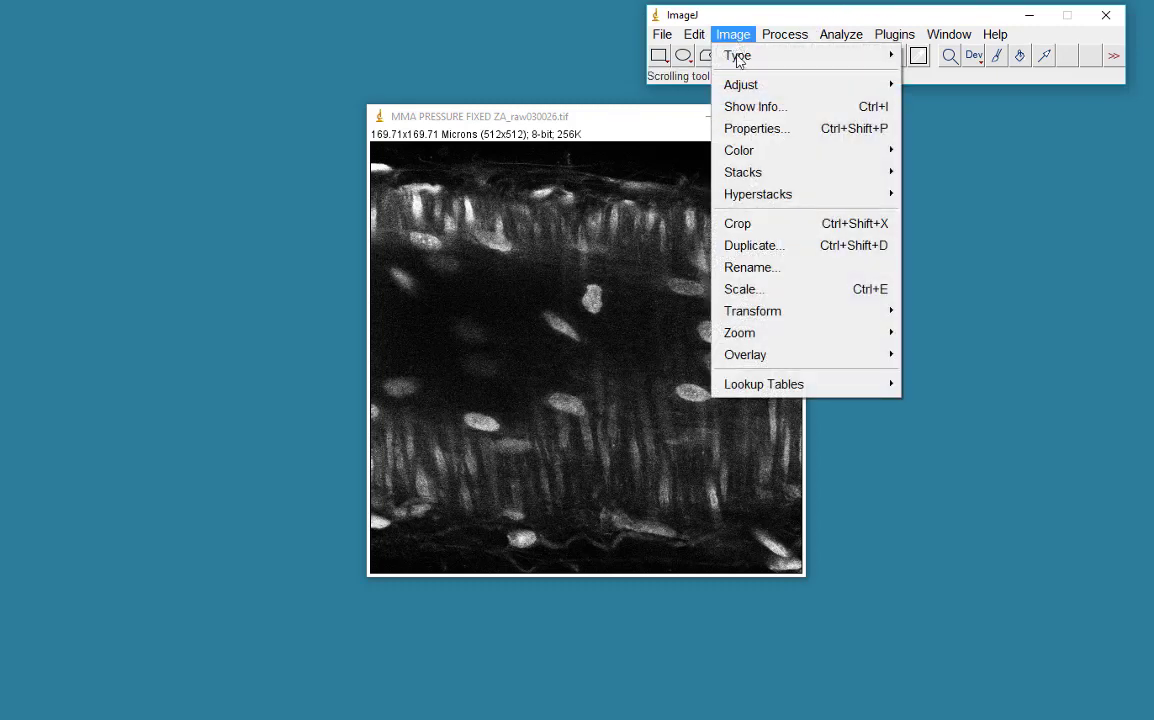
mouse_move(738, 86)
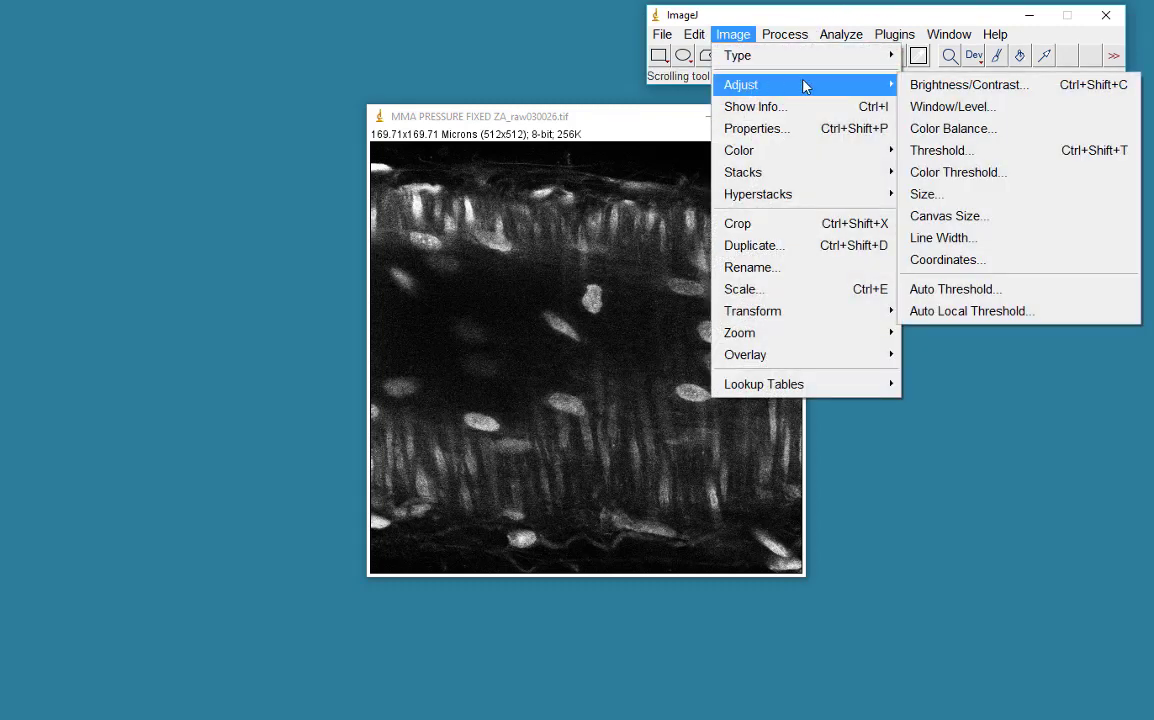
click(944, 150)
drag(900, 213, 833, 218)
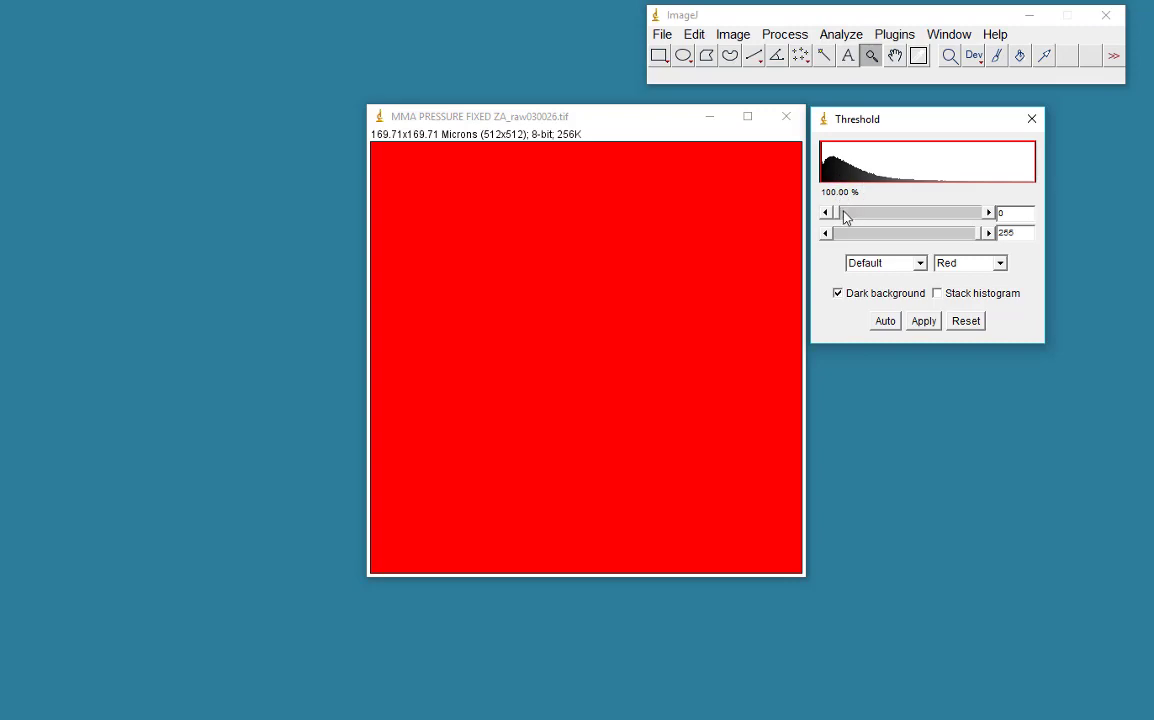
drag(840, 216, 877, 233)
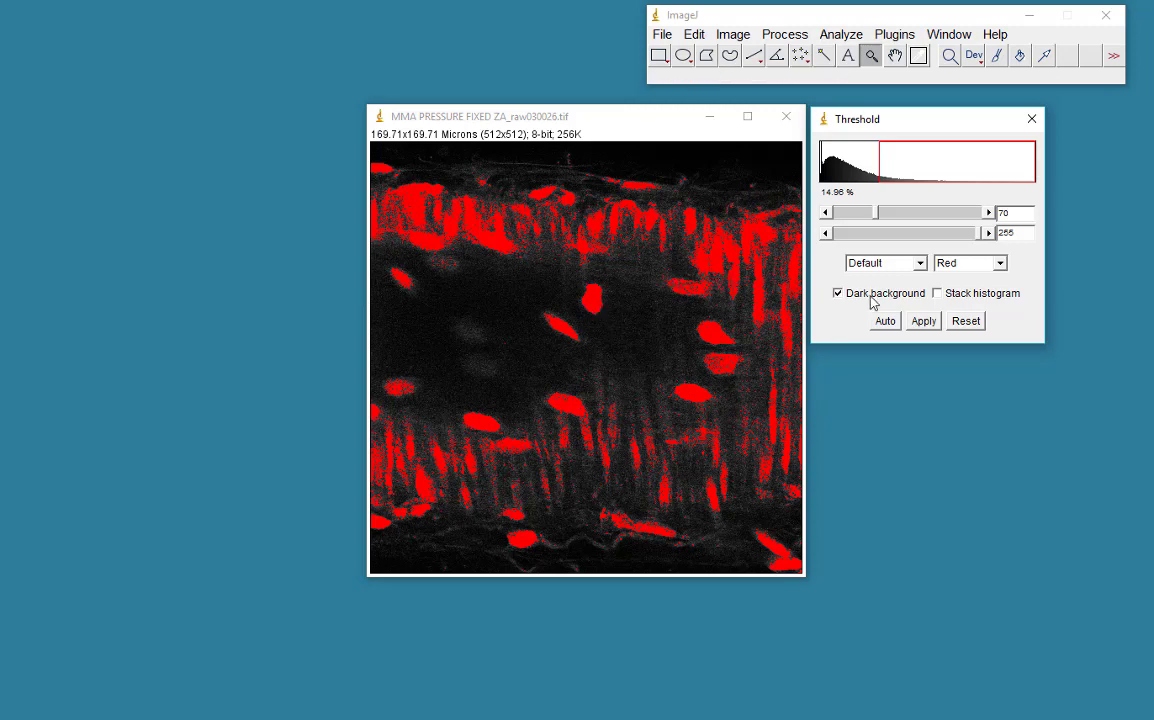
- Apply the 70–255 threshold to produce a black-and-white nuclei mask, then close Threshold
click(925, 324)
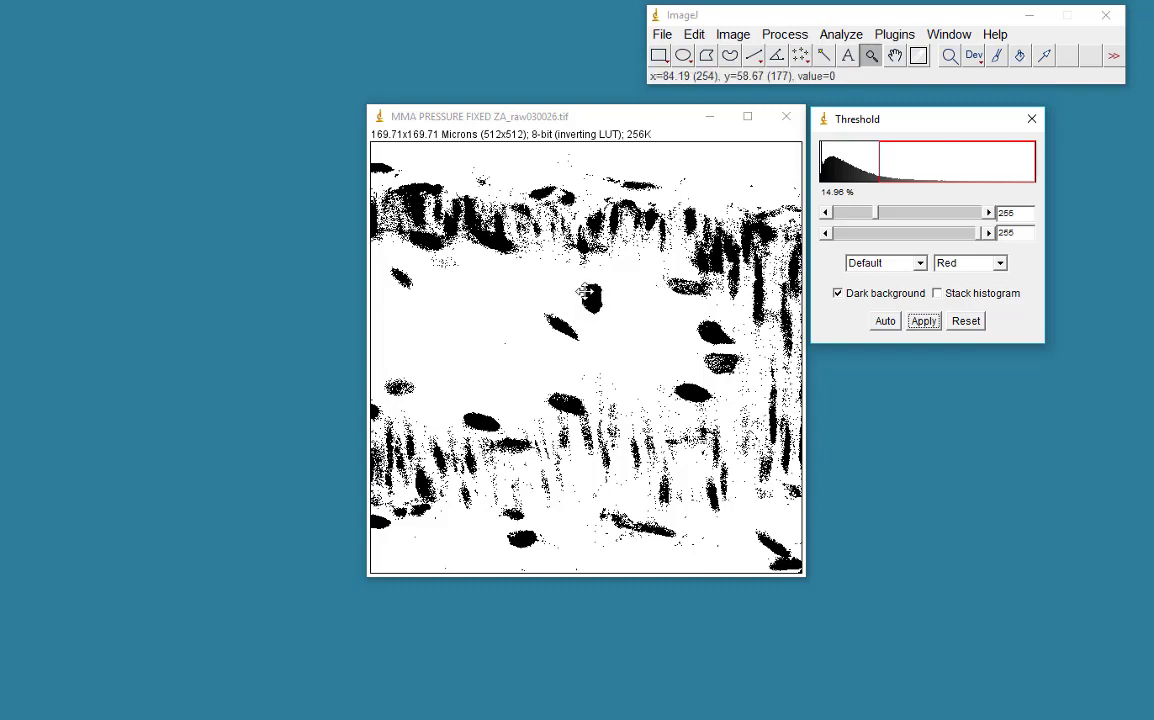
click(1031, 119)
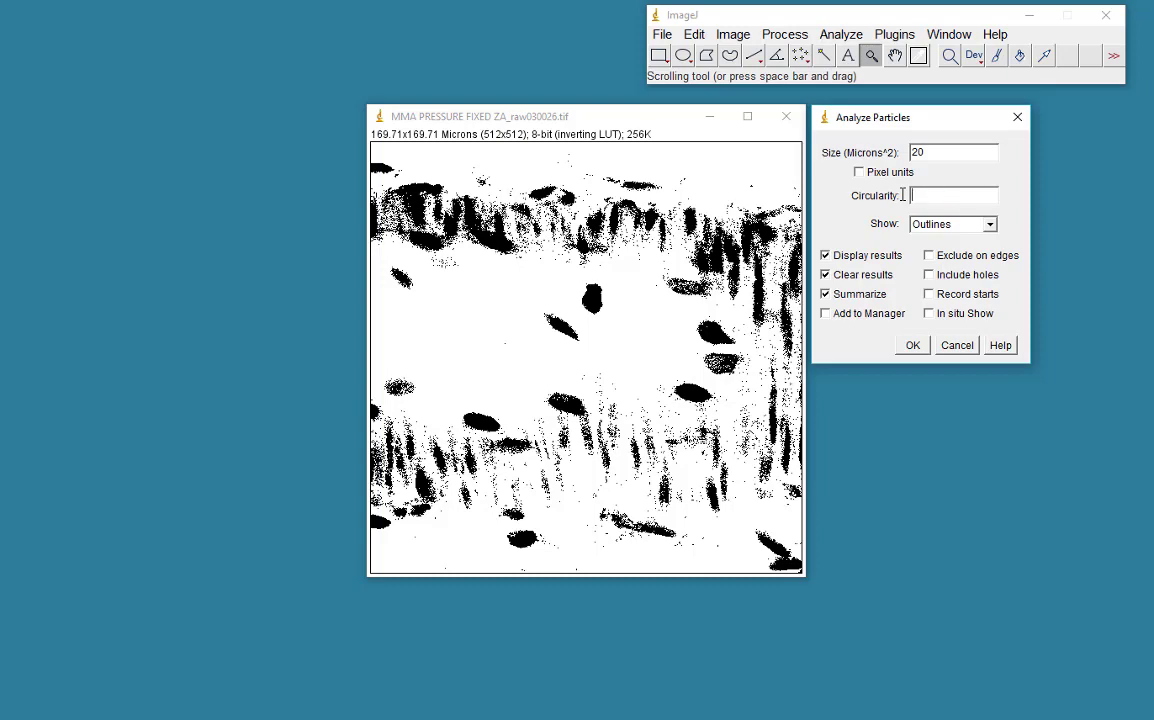
- Expand the Show list of display options for found particles in Analyze Particles
click(990, 225)
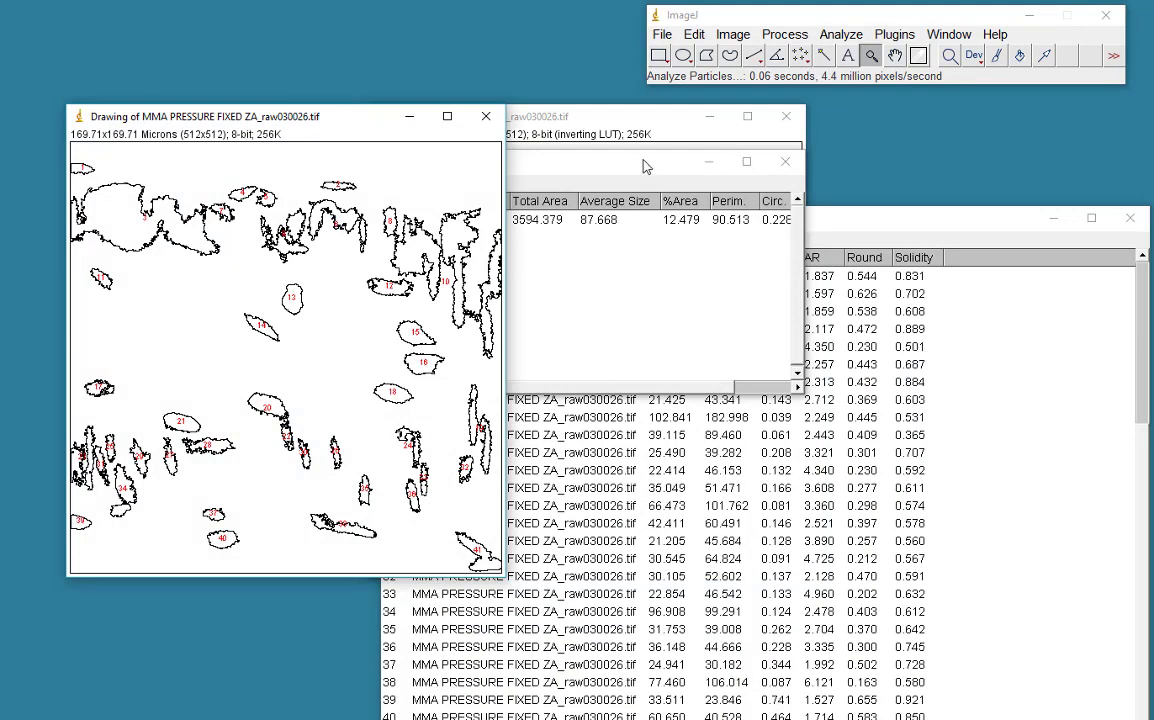
- Arrange the binary mask and numbered outline Drawing windows side by side
drag(568, 118, 770, 127)
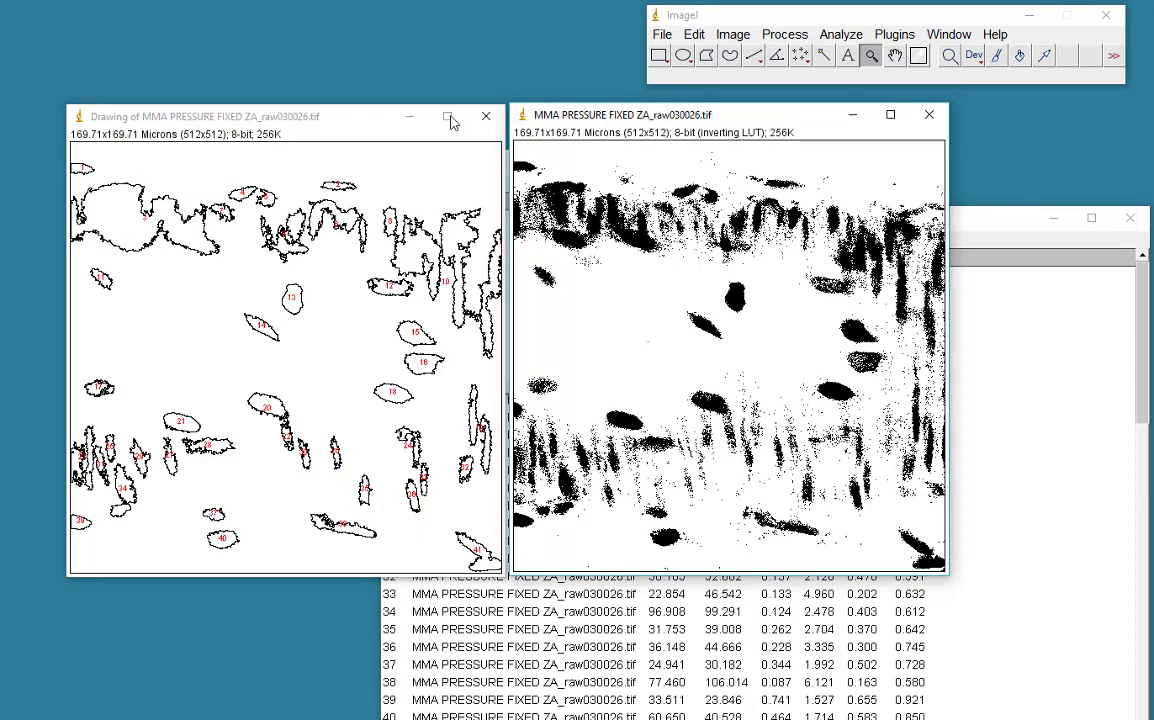
mouse_move(351, 128)
mouse_down()
mouse_move(423, 148)
mouse_move(669, 164)
mouse_move(771, 127)
mouse_move(506, 124)
mouse_up()
drag(748, 117, 941, 114)
click(598, 113)
drag(504, 132, 613, 126)
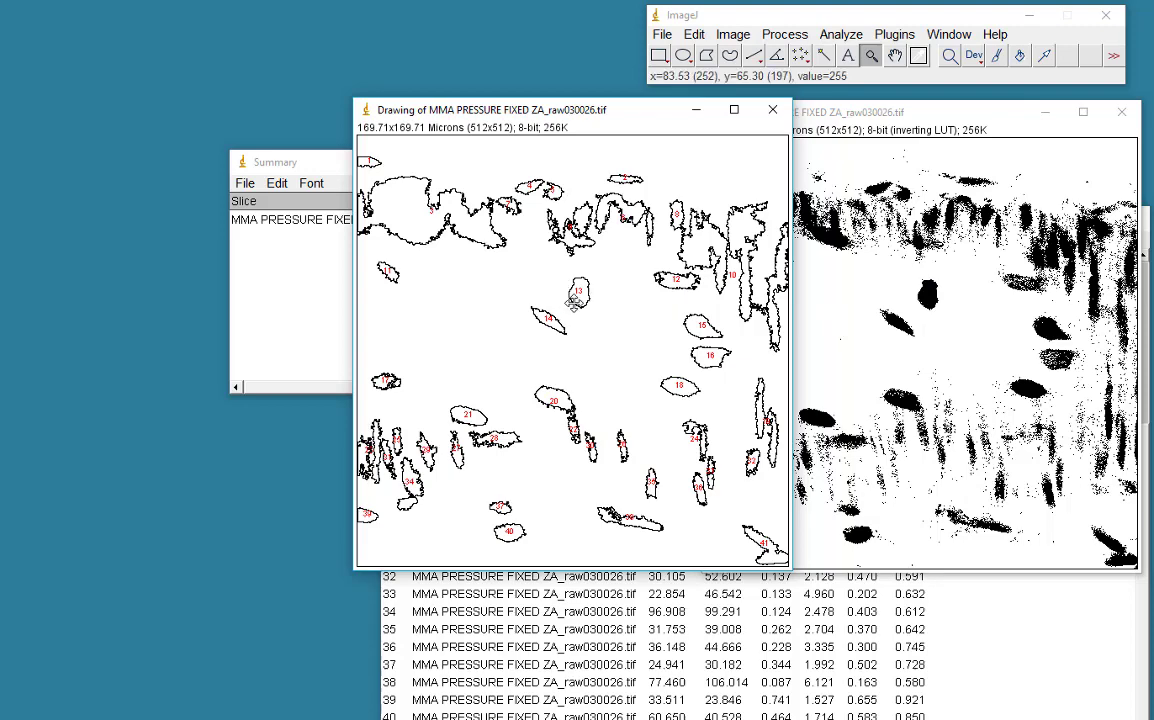
- Raise the Results table and scroll up through the per-particle shape measurements
click(997, 610)
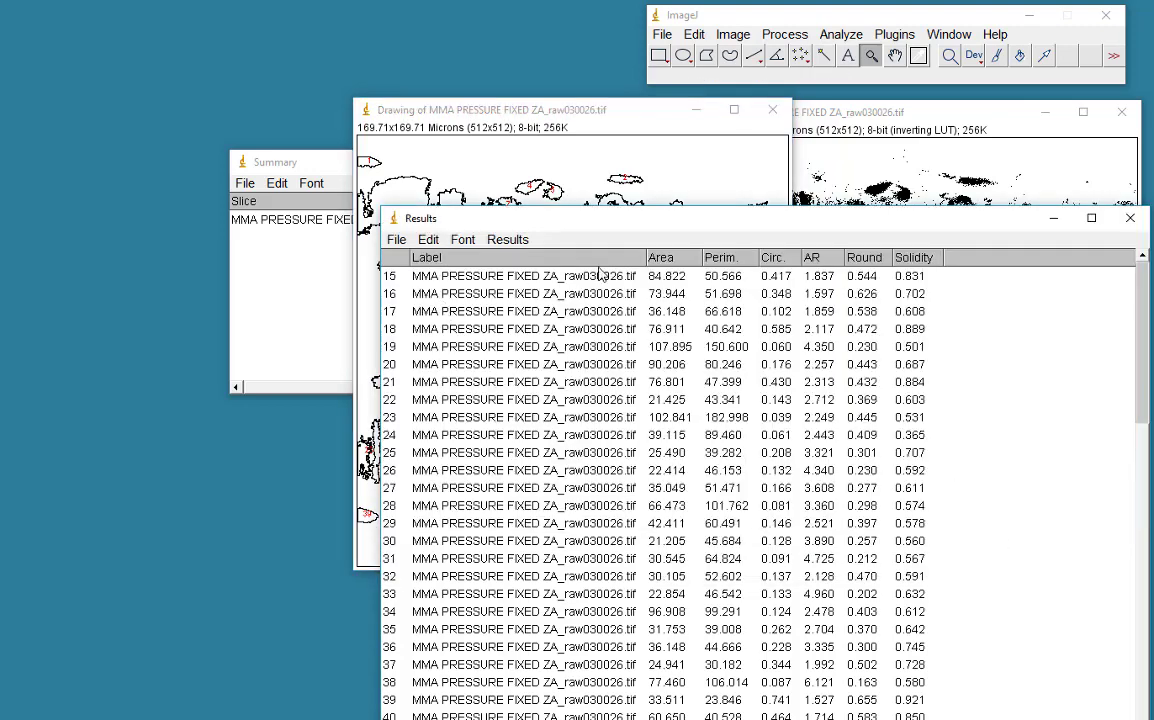
scroll(1141, 365, up, 3)
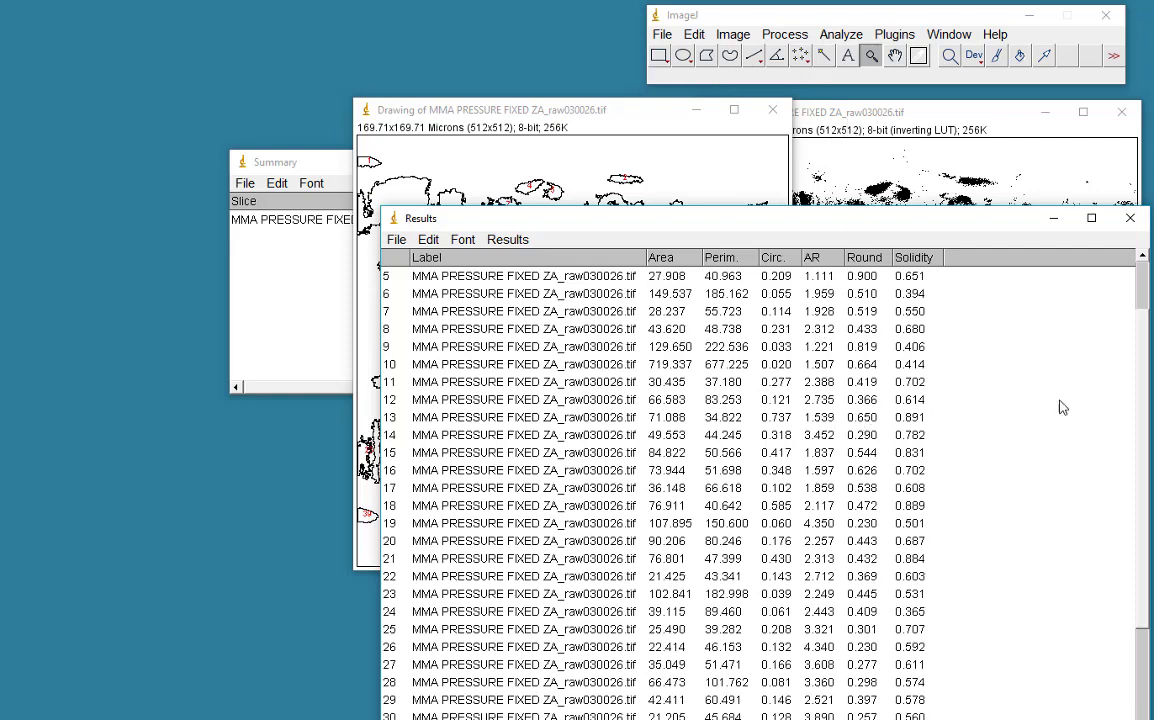
scroll(1137, 680, down, 3)
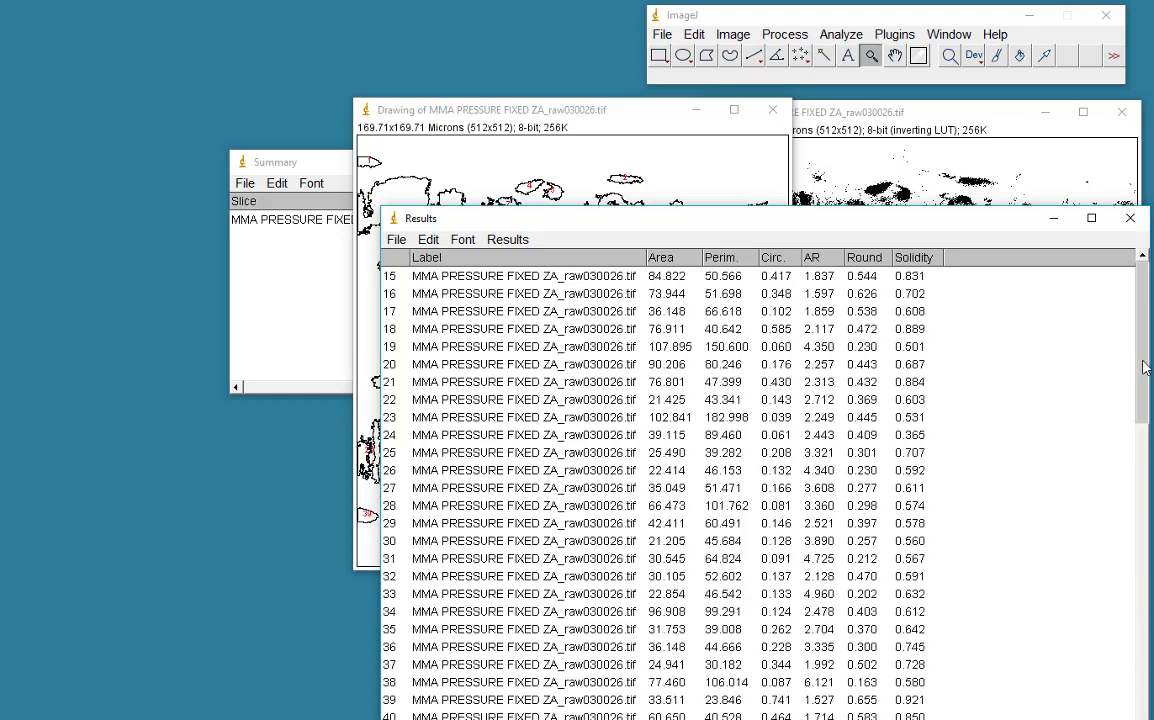
scroll(1145, 368, up, 3)
click(660, 121)
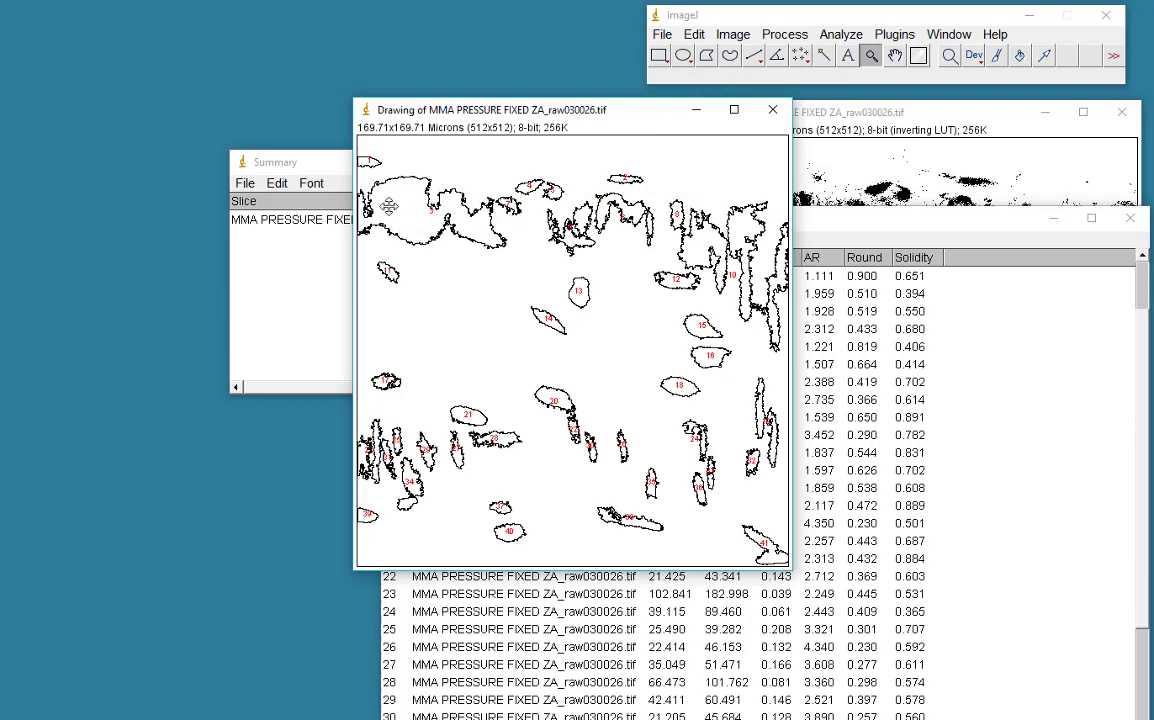
click(819, 124)
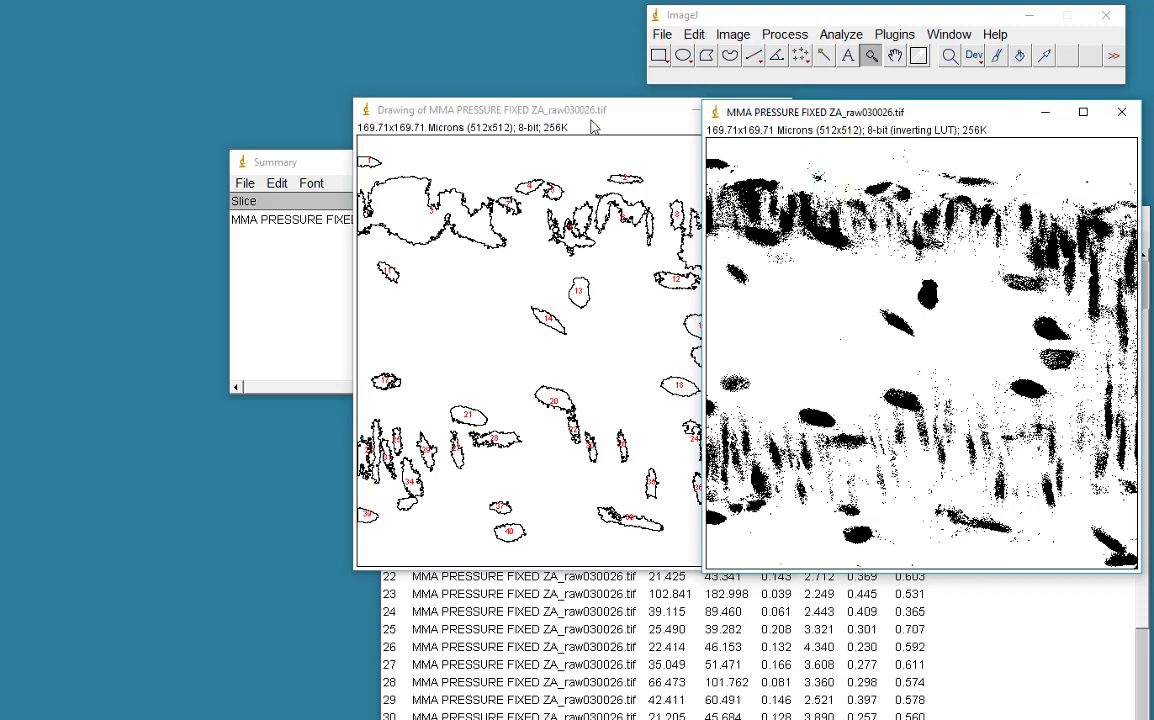
click(591, 127)
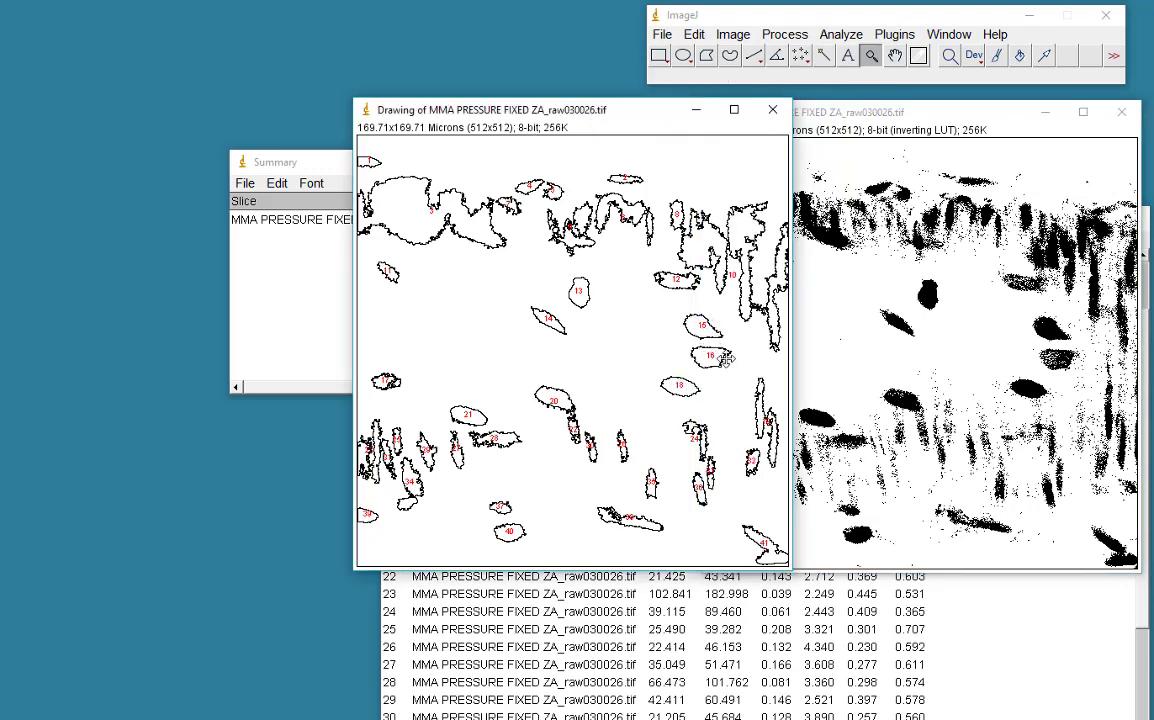
click(974, 647)
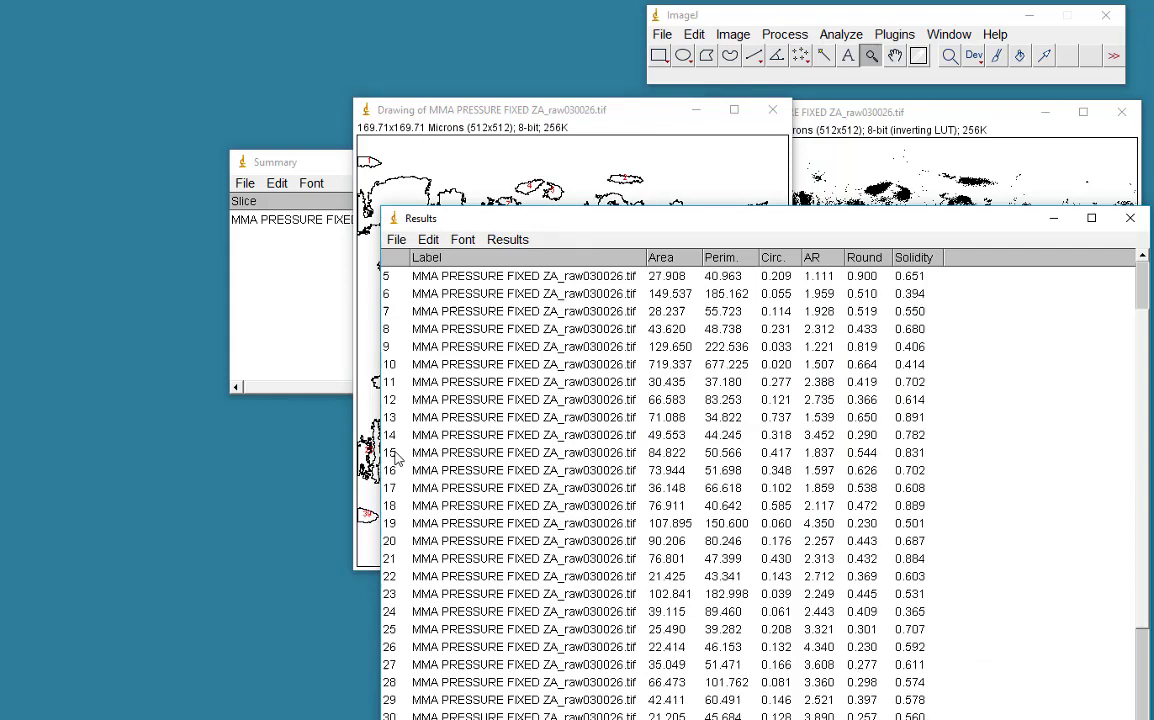